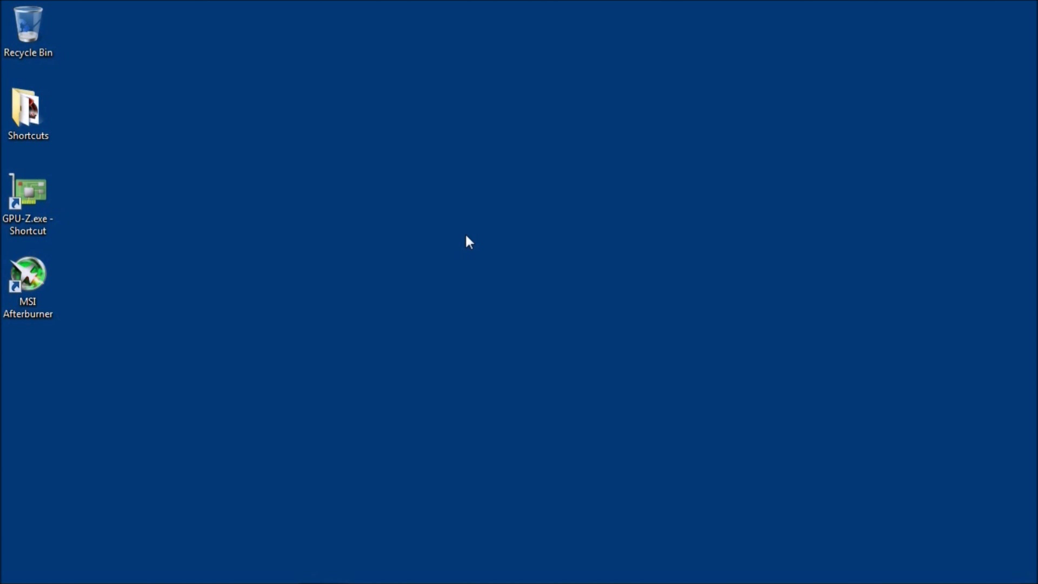
Launch Catalyst Control Center from the desktop context menu and expand the Performance category.
click(42, 198)
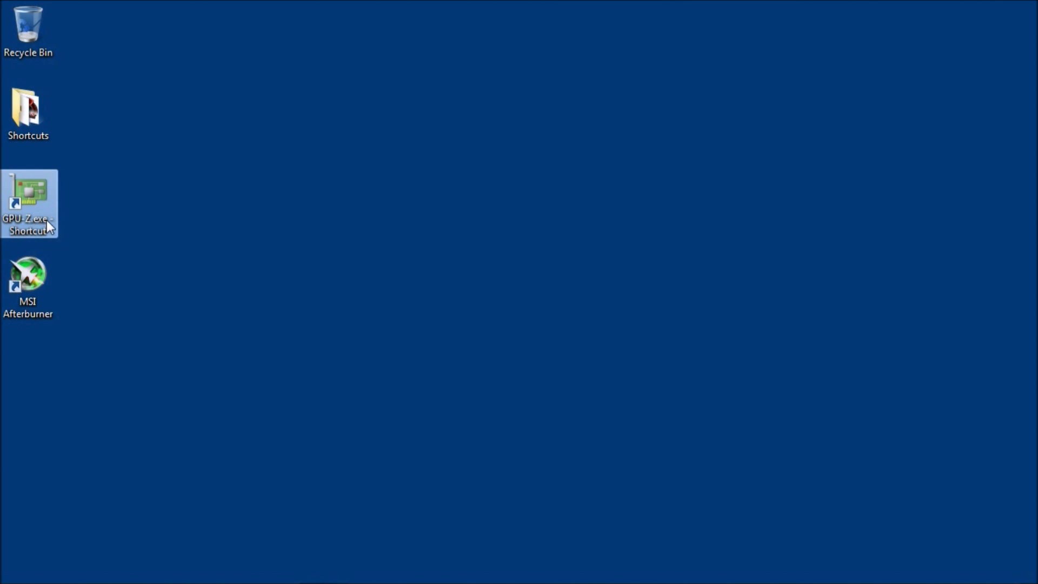
click(245, 218)
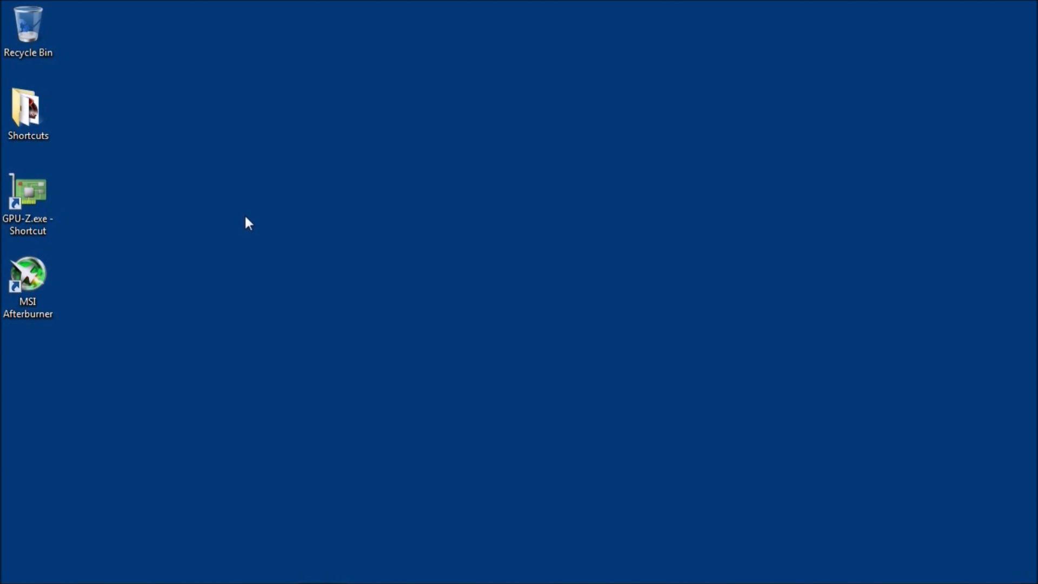
right_click(616, 227)
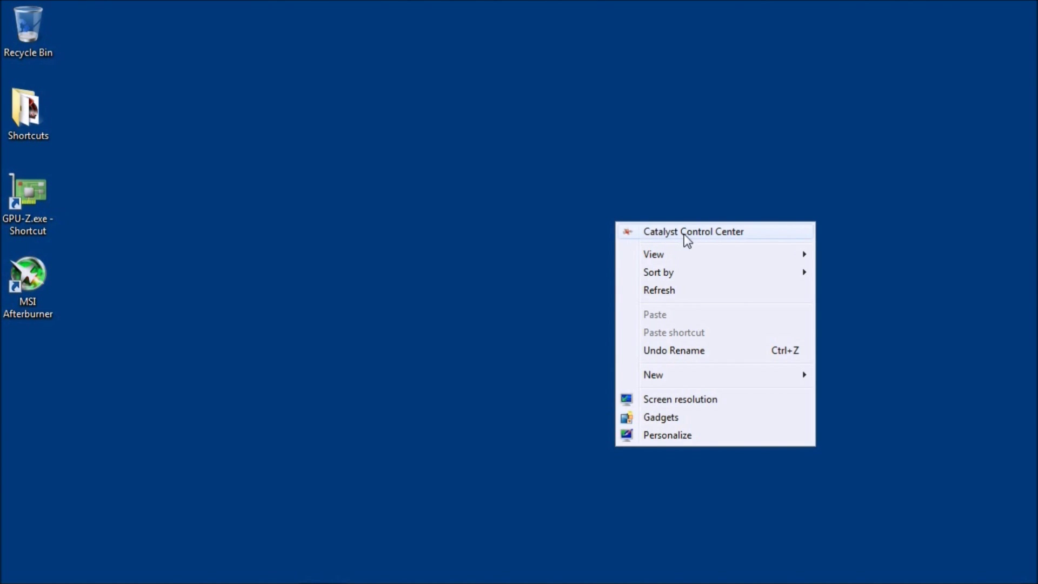
click(770, 235)
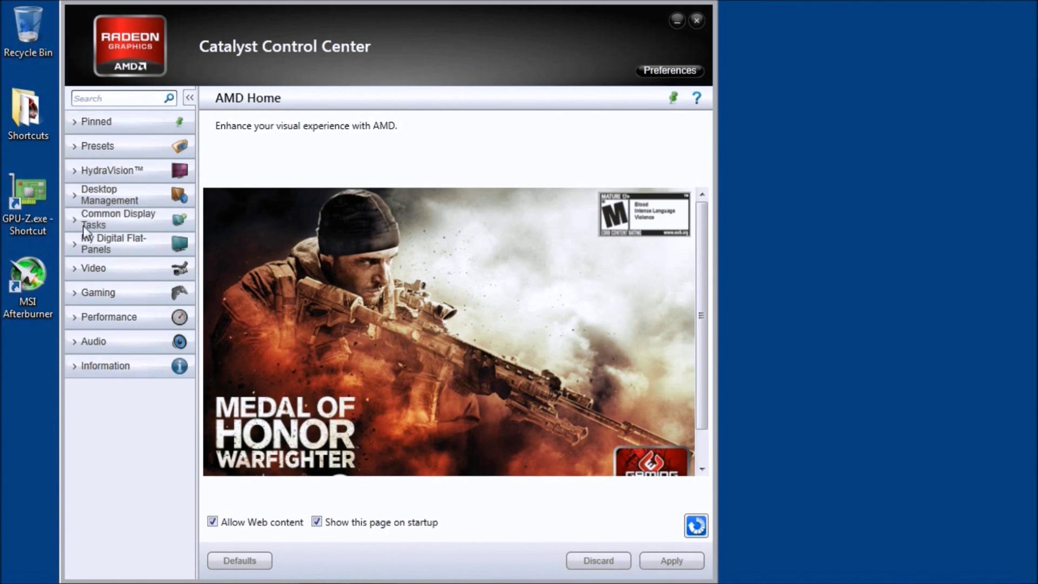
click(108, 320)
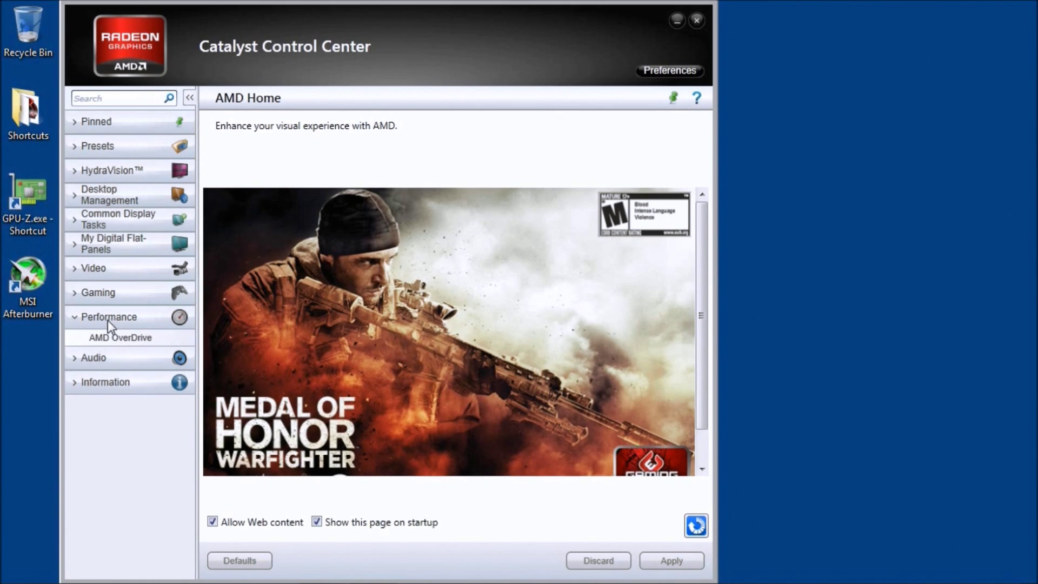
Show the AMD OverDrive page with the GPU clock at 1100 MHz and memory at 1200 MHz.
click(112, 333)
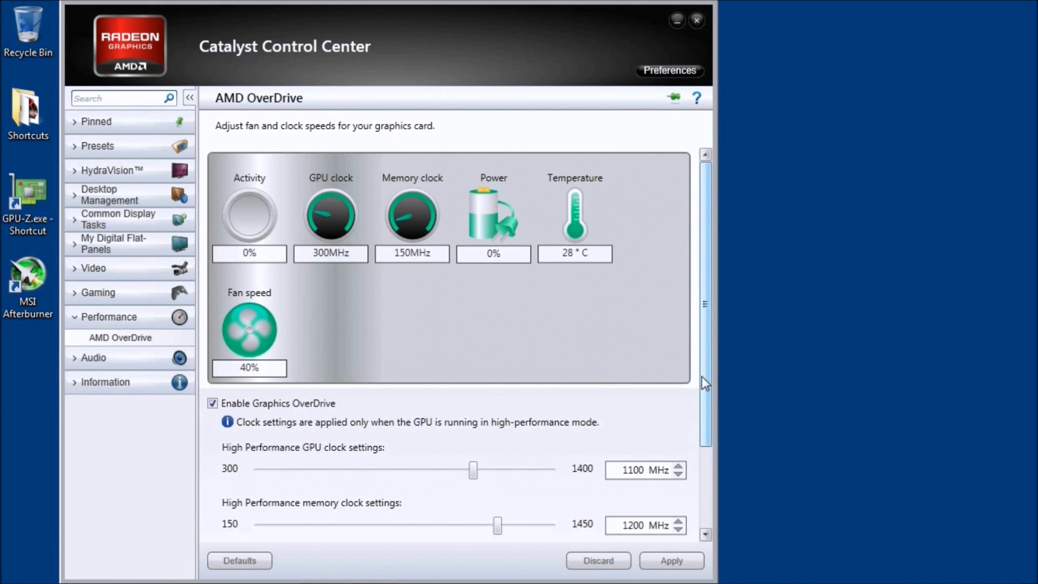
Scroll down to the fan and power settings and leave Enable Graphics OverDrive unchecked.
drag(702, 376, 703, 472)
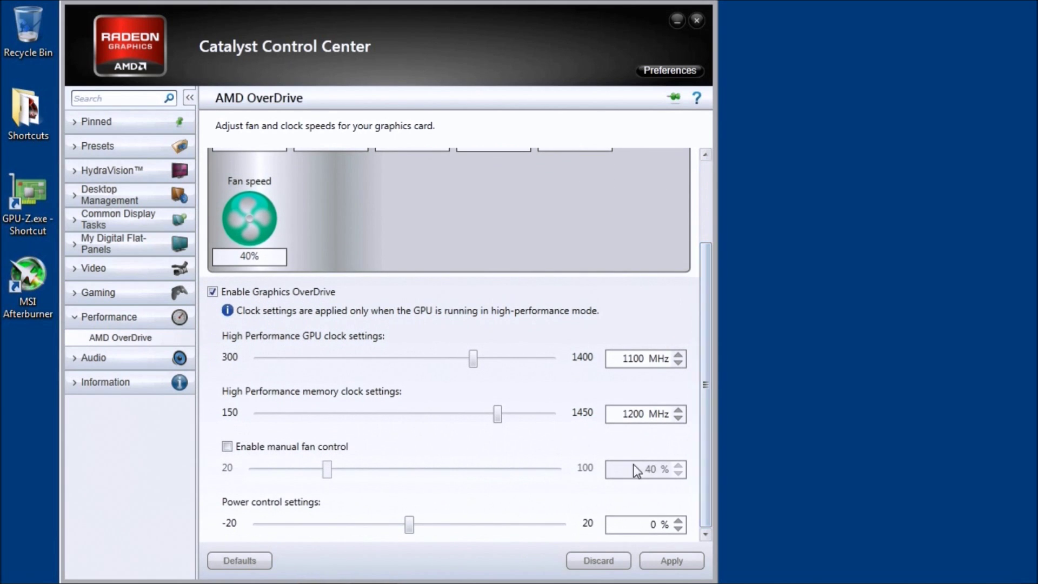
click(212, 292)
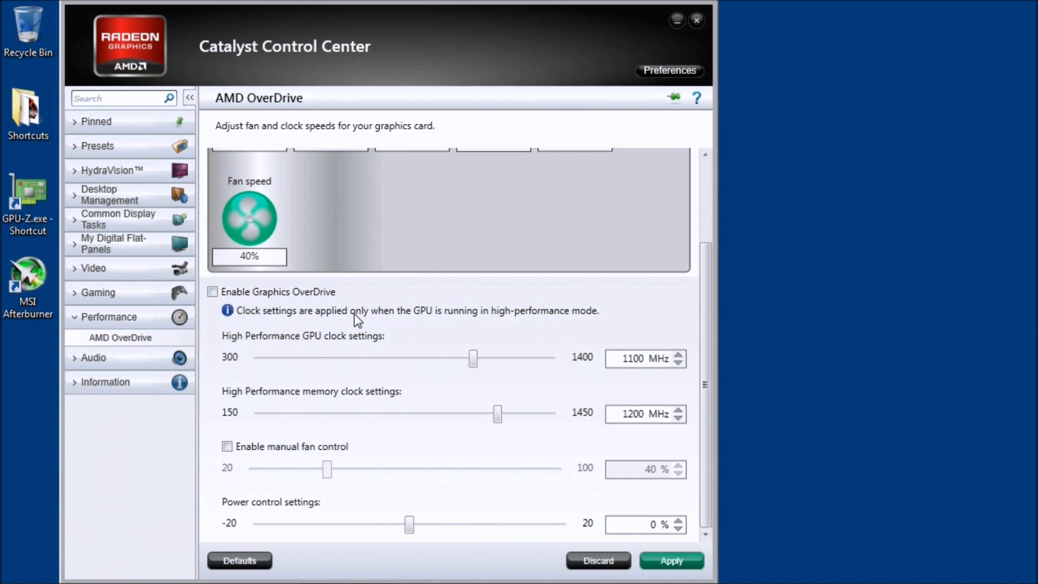
click(214, 292)
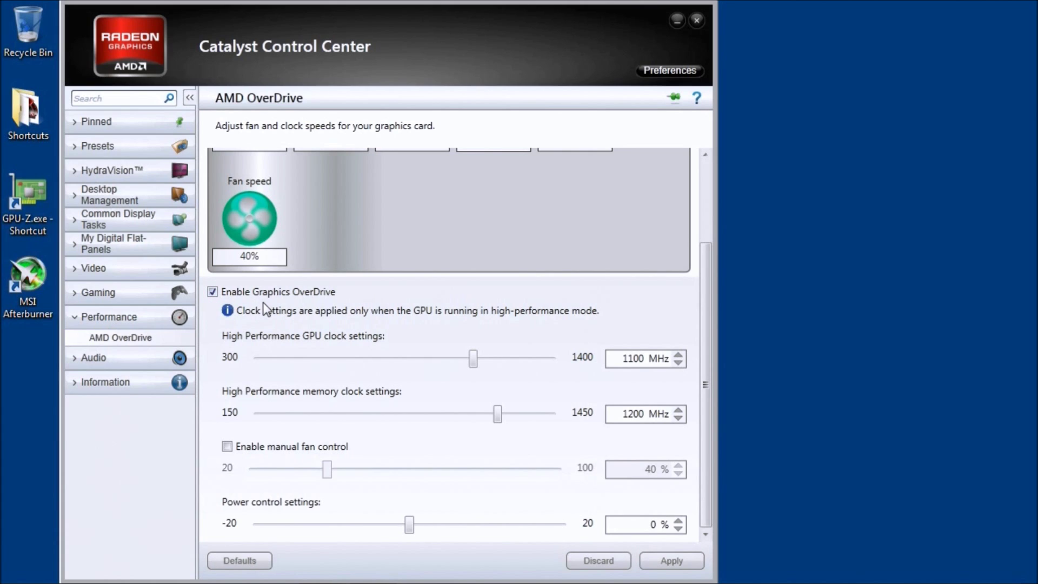
click(215, 292)
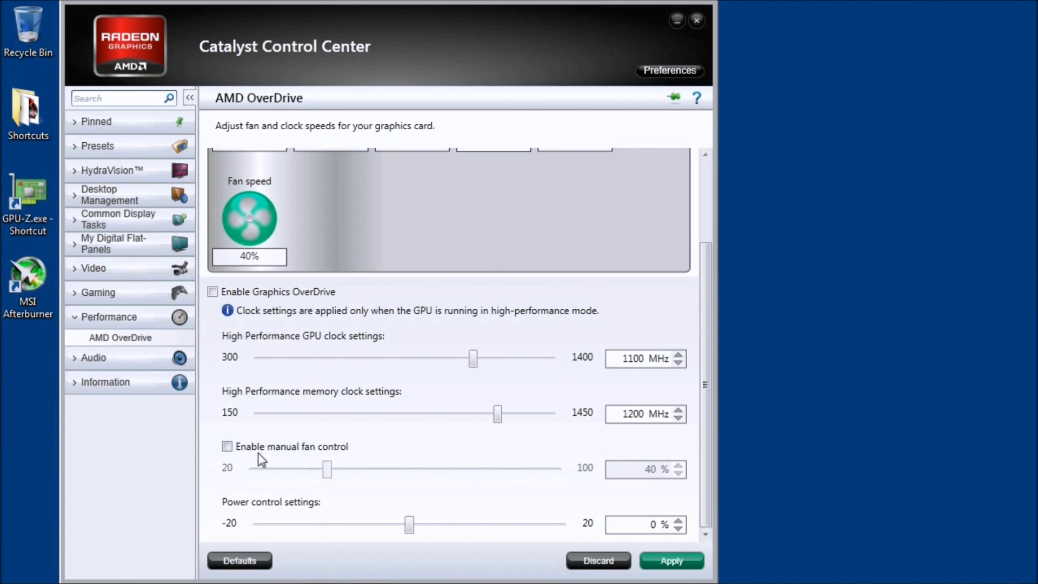
Enable manual fan control, set power control to 20%, and apply the OverDrive settings.
click(240, 449)
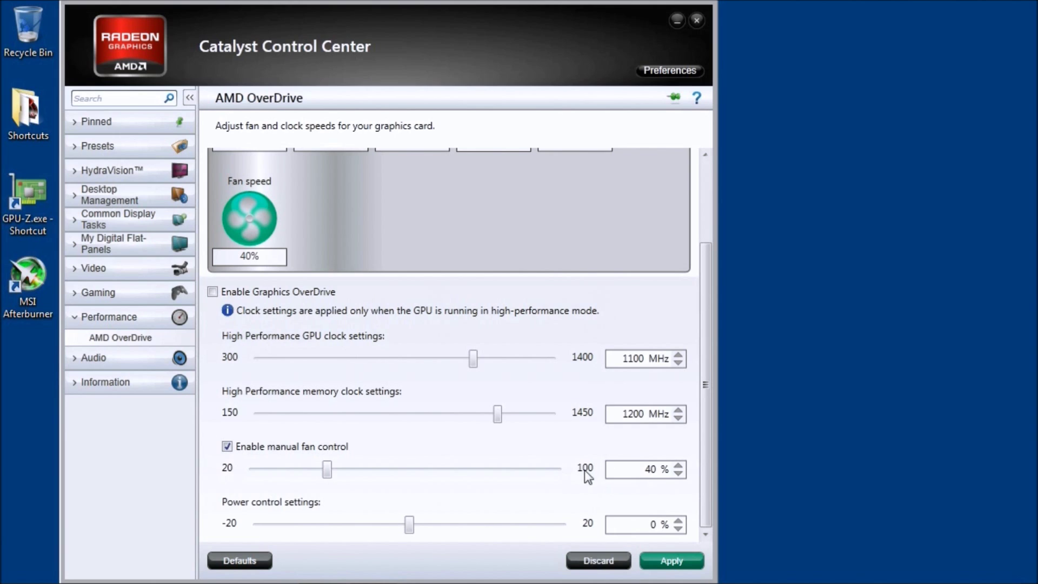
click(227, 446)
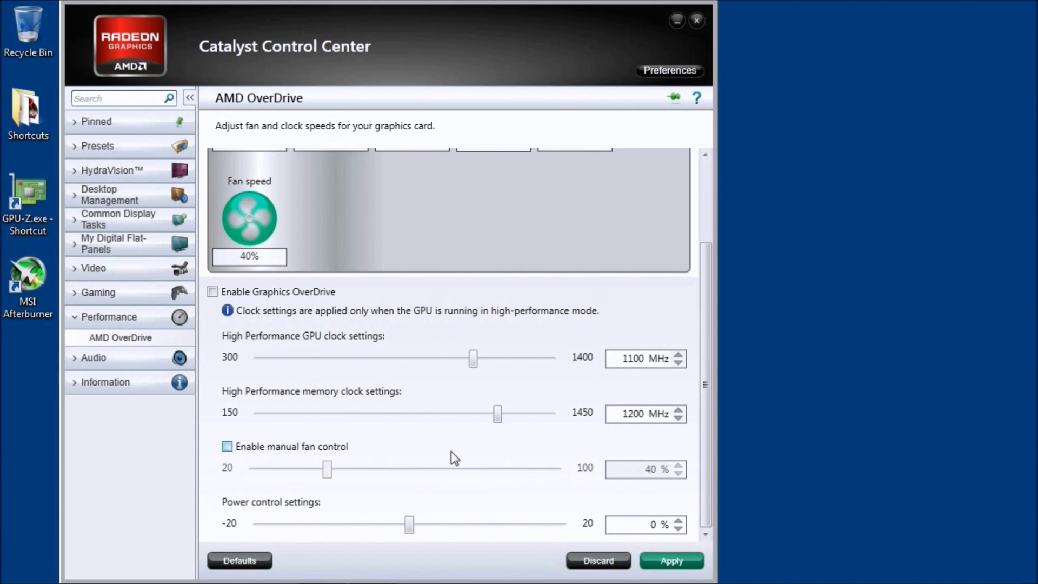
click(319, 445)
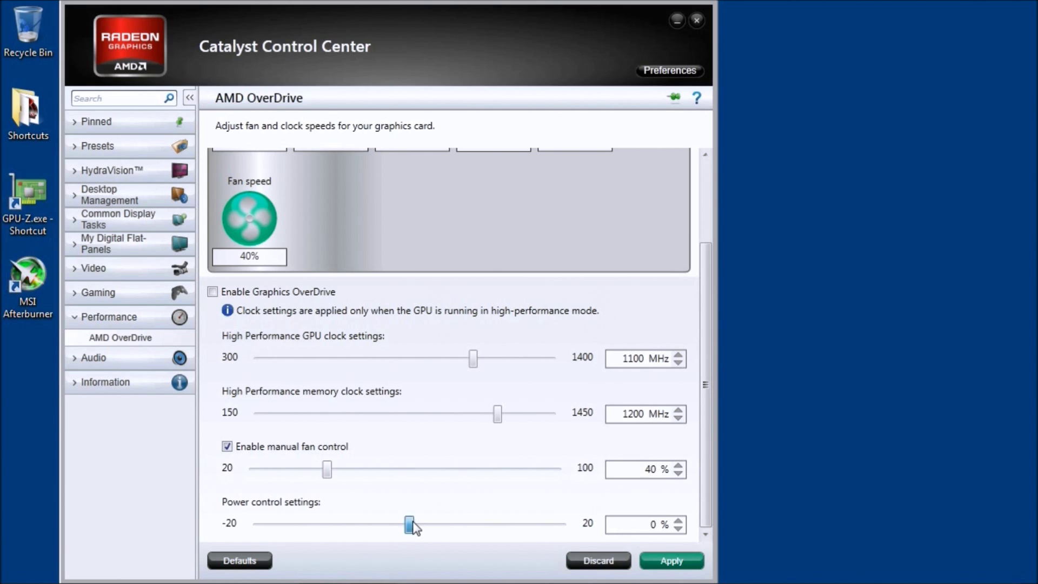
drag(409, 525, 623, 524)
click(675, 560)
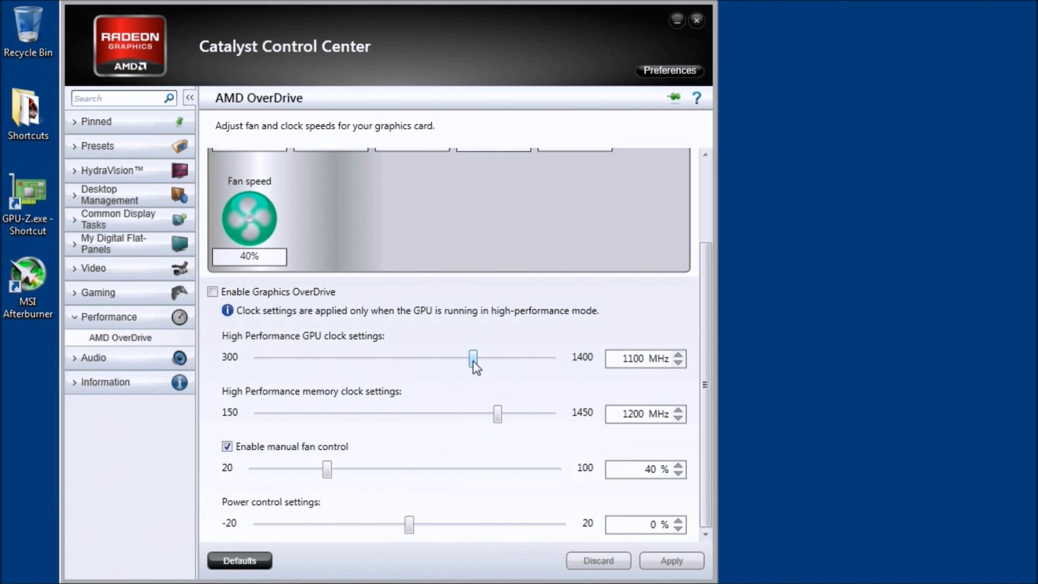
Raise the GPU clock to 1150 MHz and the memory clock to 1400 MHz, then apply.
mouse_move(473, 361)
mouse_down()
mouse_move(485, 361)
mouse_move(476, 362)
mouse_up()
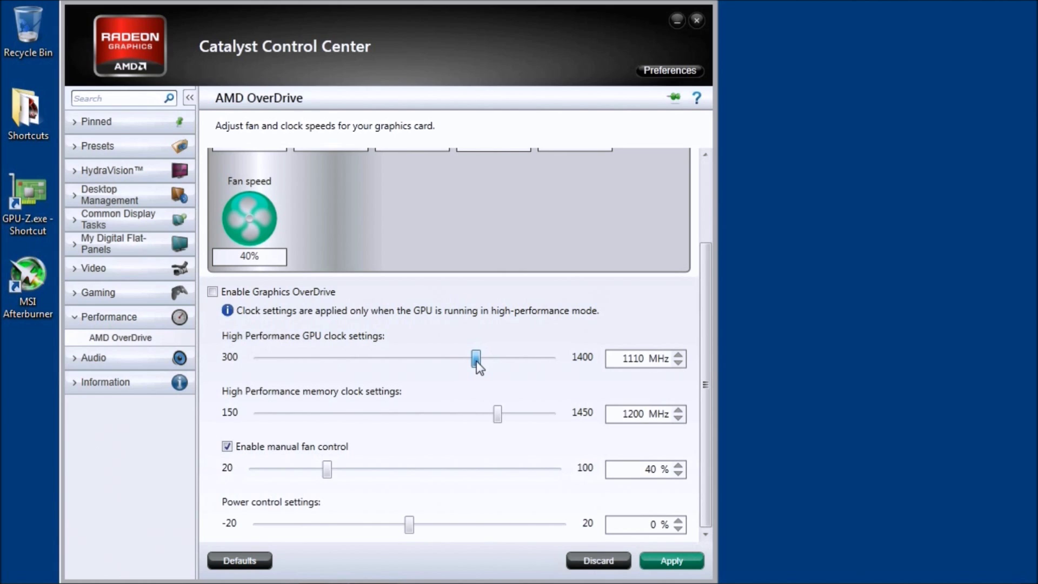
drag(476, 362, 487, 361)
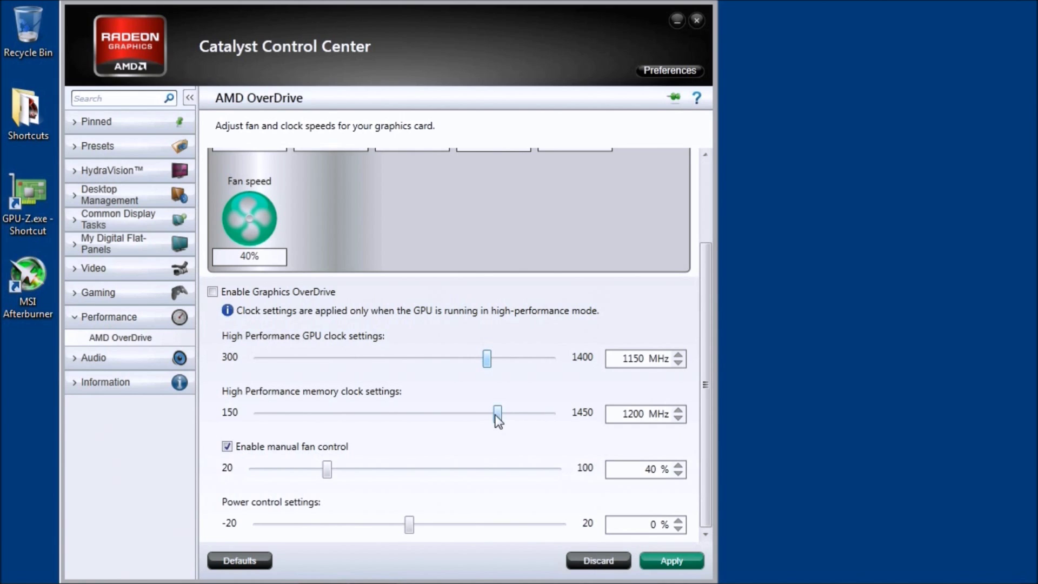
drag(497, 415, 543, 419)
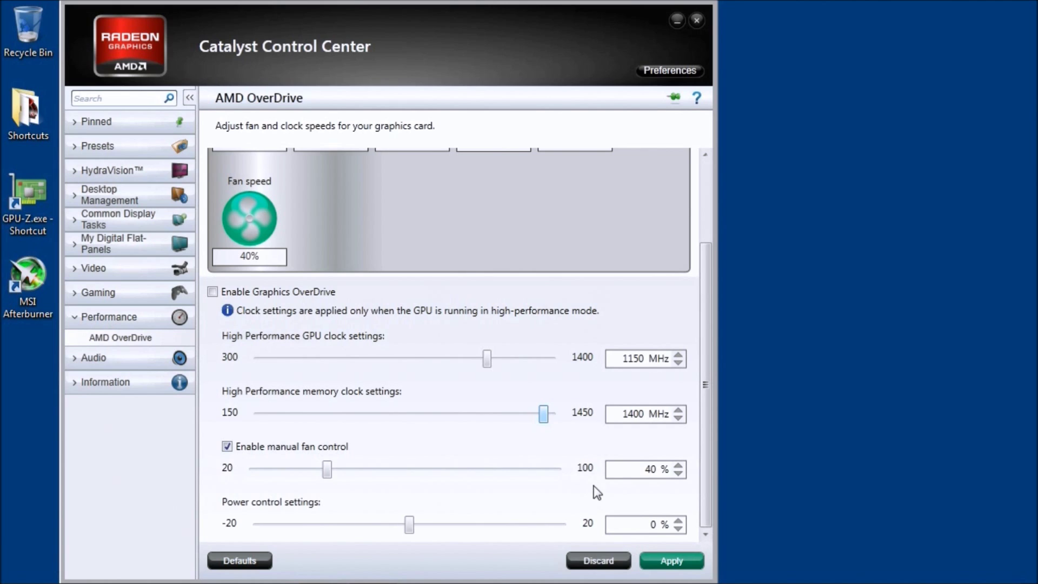
click(675, 560)
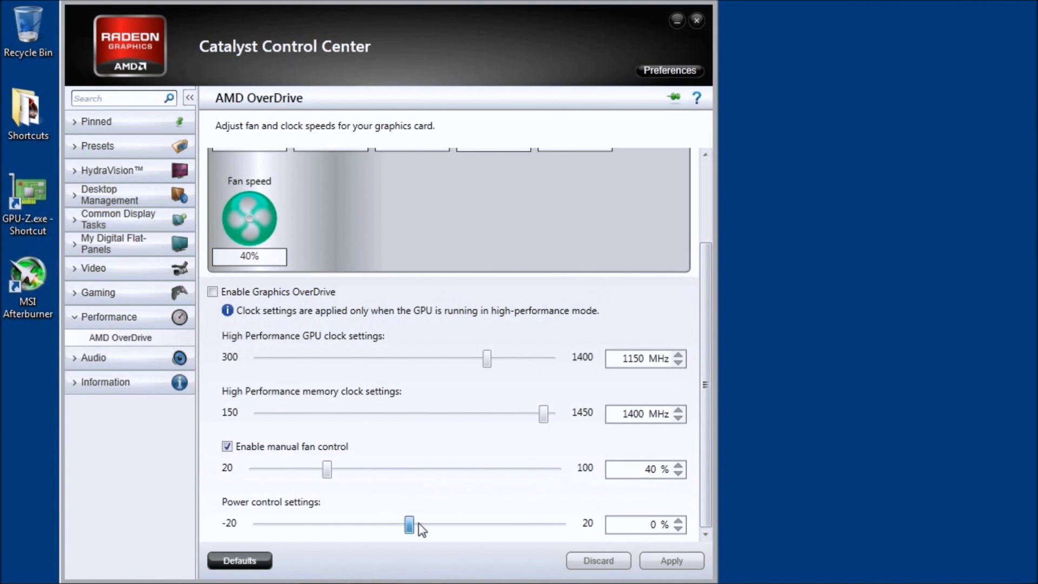
Set power control to +20%, apply it, and re-enable Graphics OverDrive.
drag(409, 523, 565, 523)
click(664, 556)
click(215, 293)
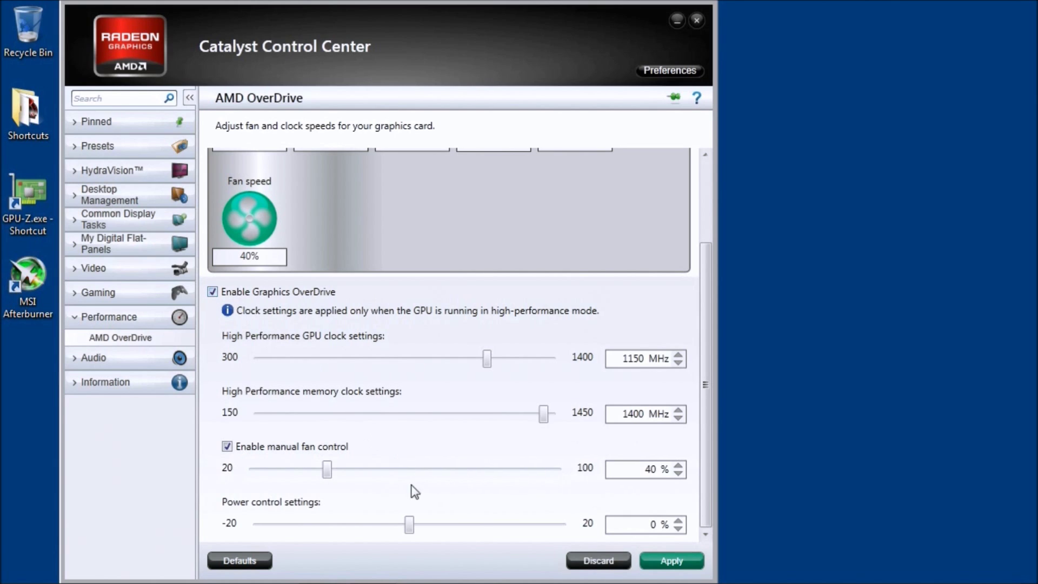
Apply a +20% power limit, then set memory to 1450 MHz and the GPU clock to 1150 MHz.
drag(409, 523, 565, 525)
click(670, 562)
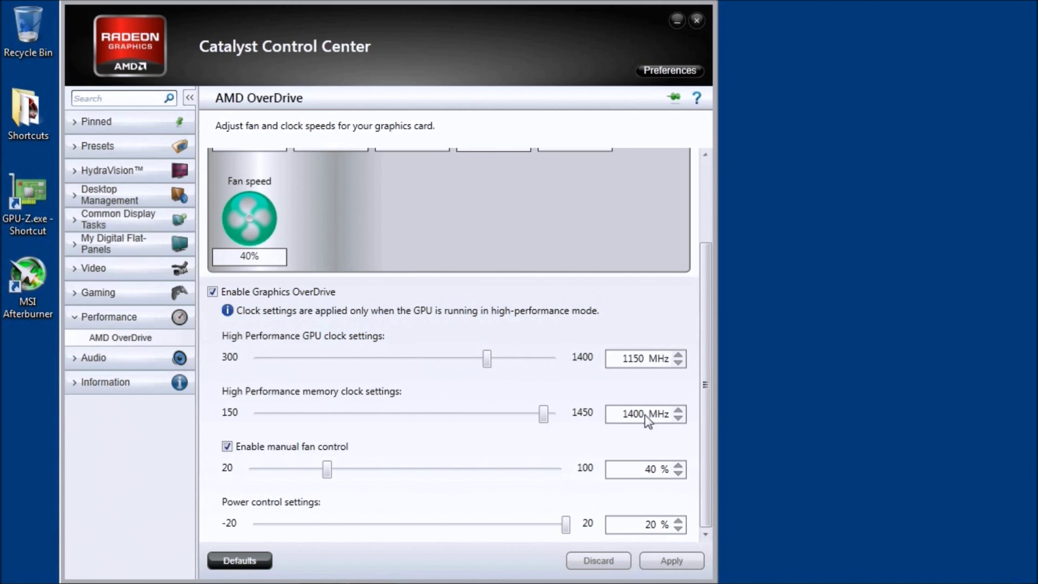
drag(488, 356, 496, 358)
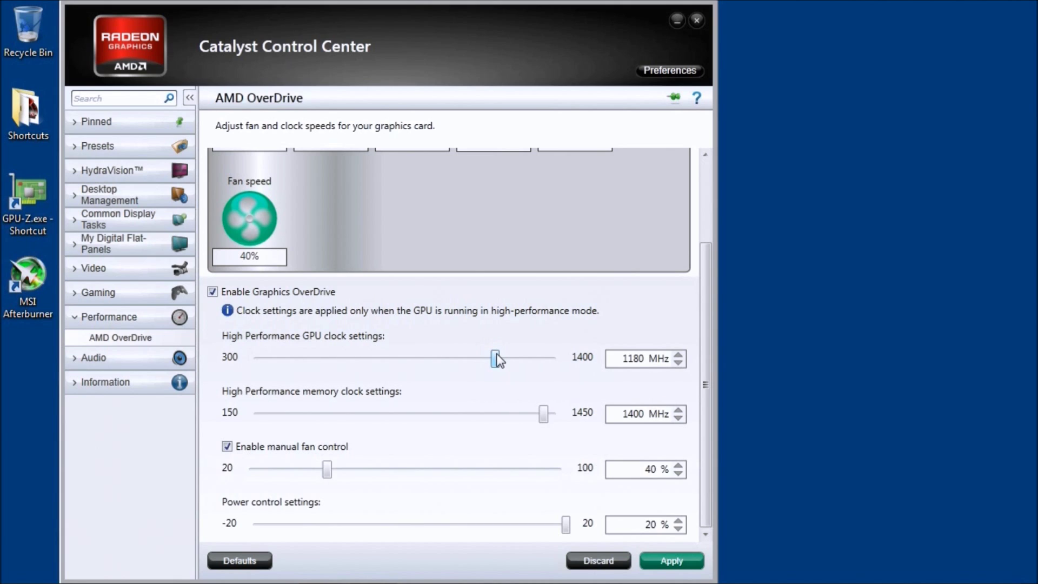
drag(544, 415, 574, 415)
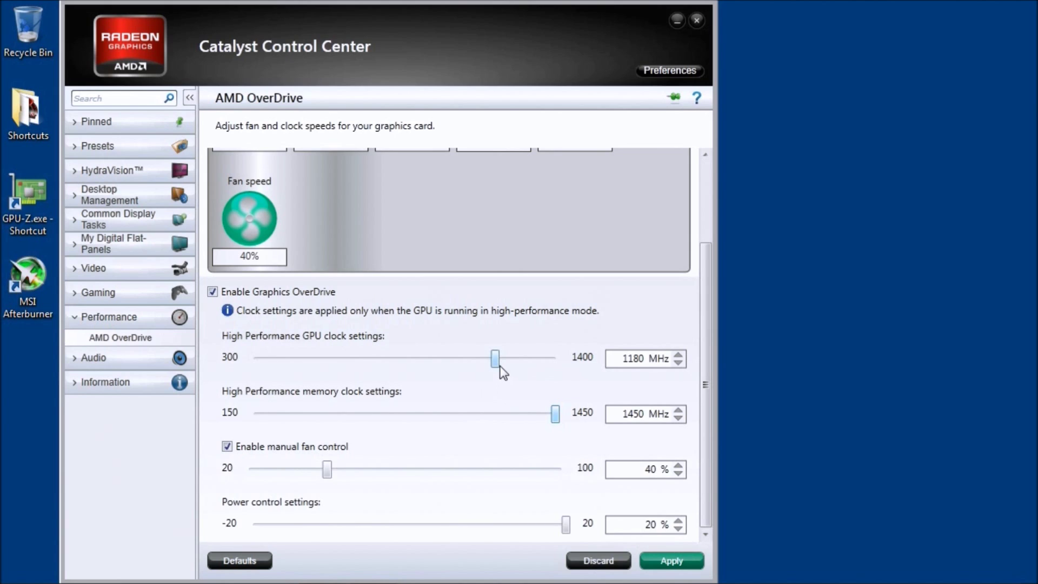
drag(499, 362, 491, 363)
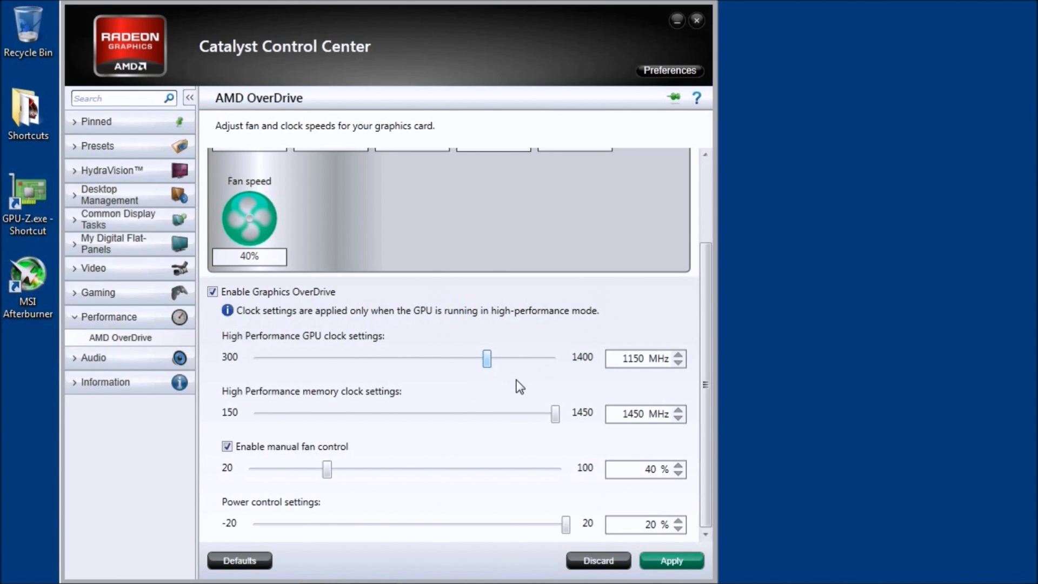
Step the GPU clock to 1160 and 1170 MHz, then revert to 1150 MHz with memory at 1400 MHz.
key(Right)
key(Right)
click(678, 563)
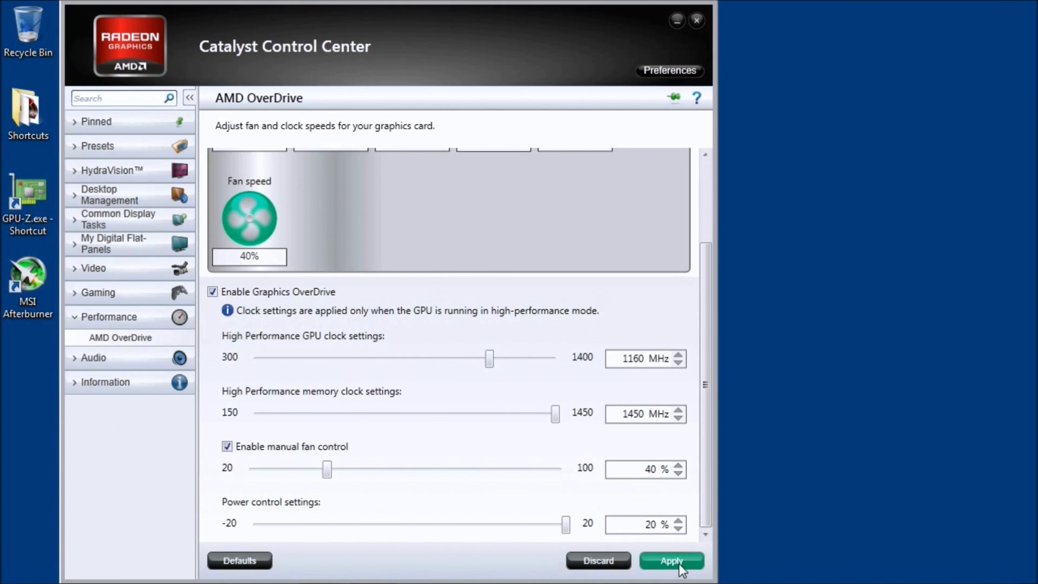
click(490, 362)
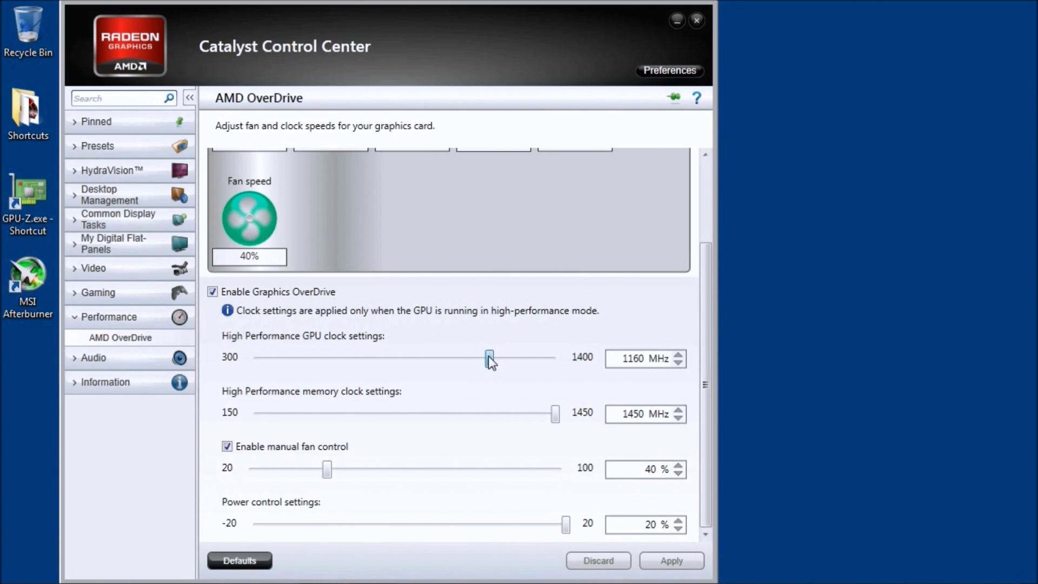
key(Right)
key(Right)
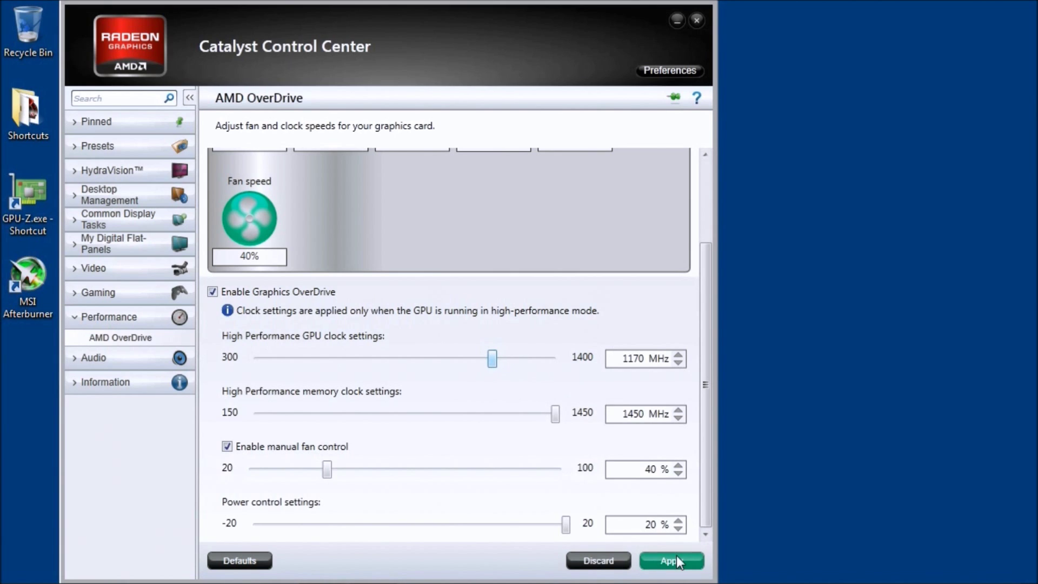
click(676, 561)
drag(555, 418, 544, 419)
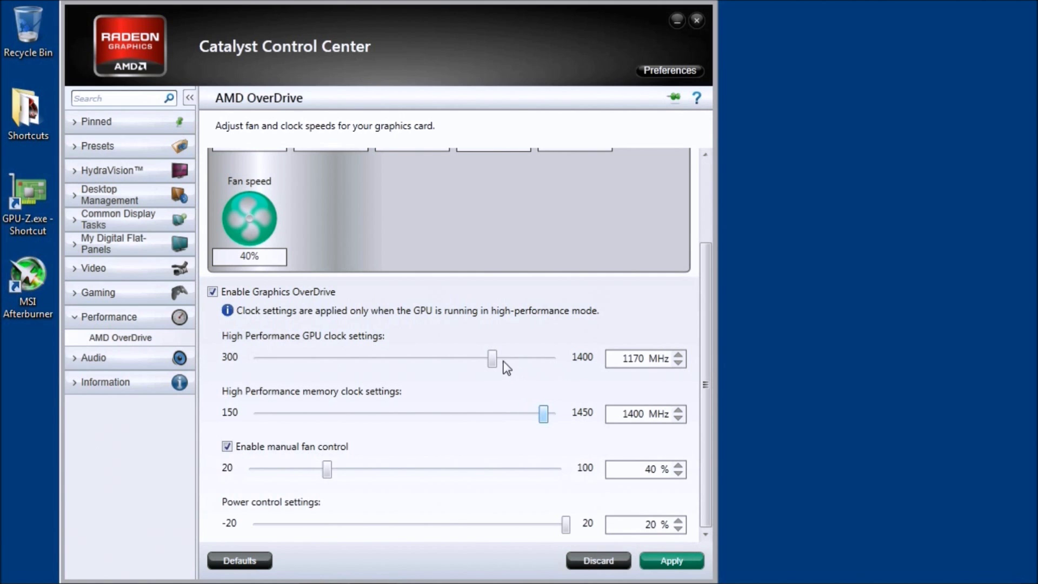
drag(493, 364, 488, 364)
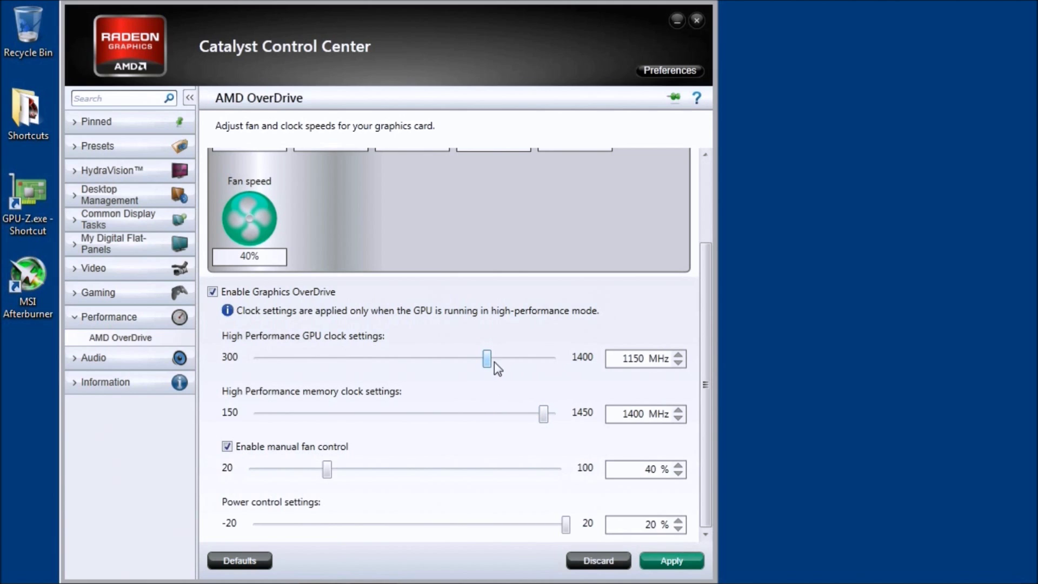
click(675, 558)
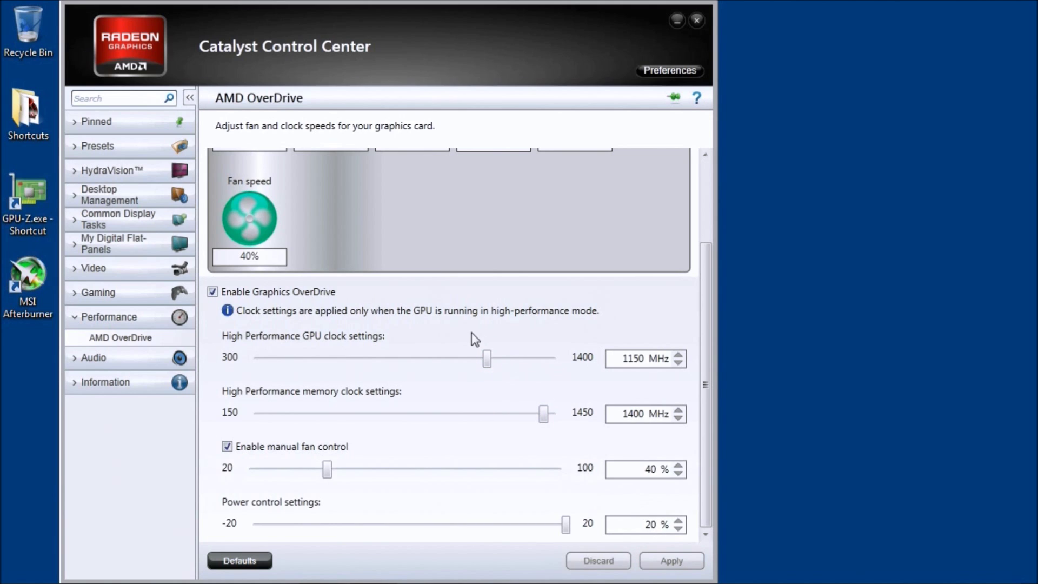
Step the GPU clock up through 1160 and 1170 to 1180 MHz, applying each increase.
drag(488, 361, 491, 361)
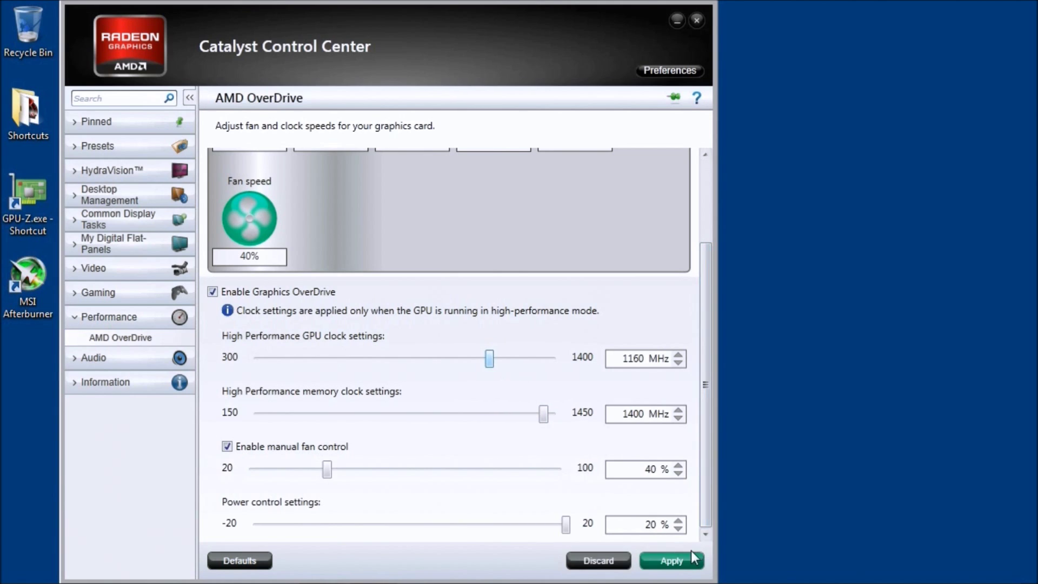
click(692, 559)
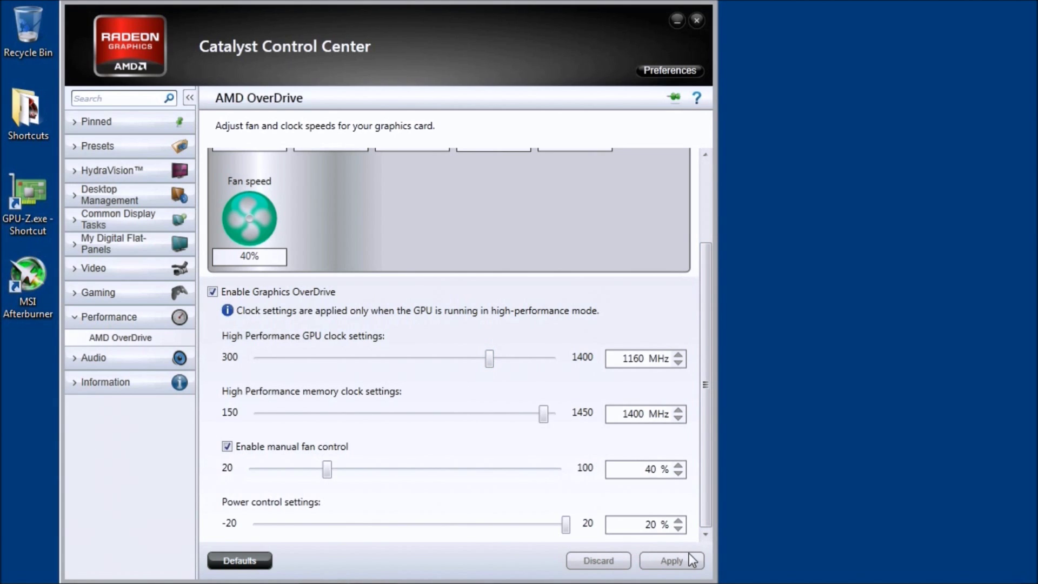
drag(490, 358, 492, 358)
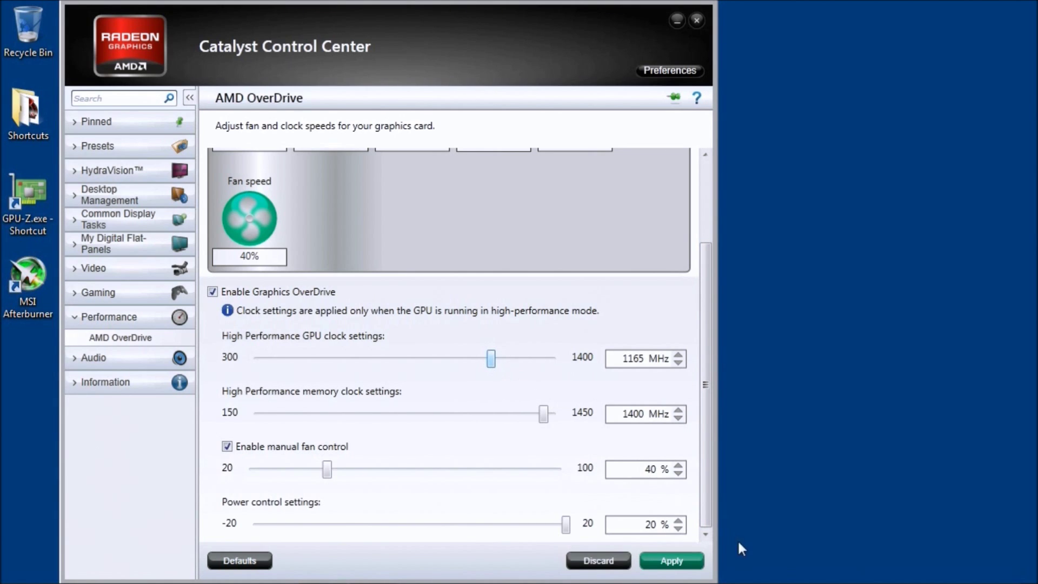
key(Right)
click(684, 562)
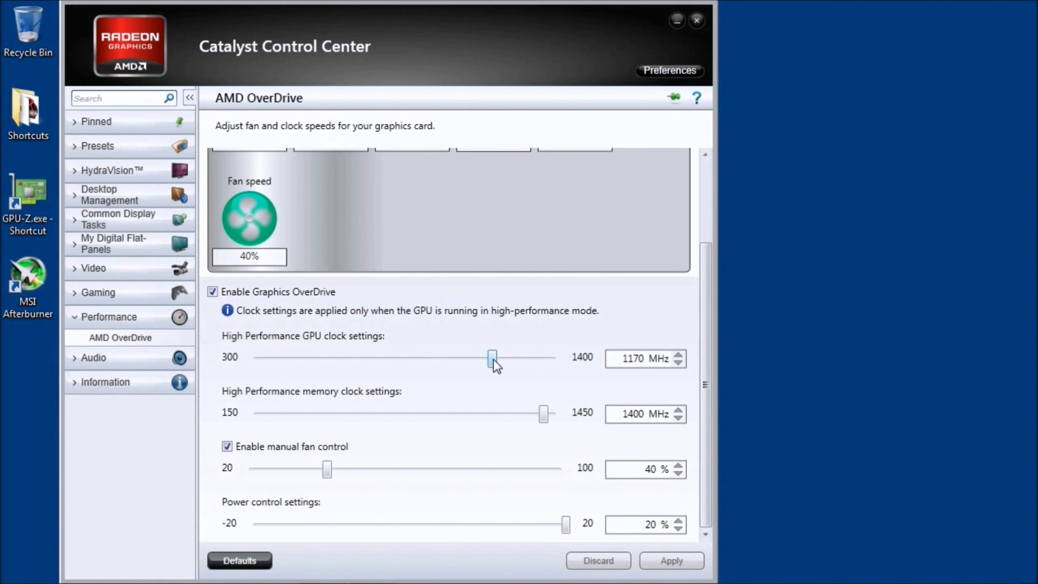
drag(494, 358, 495, 358)
key(Right)
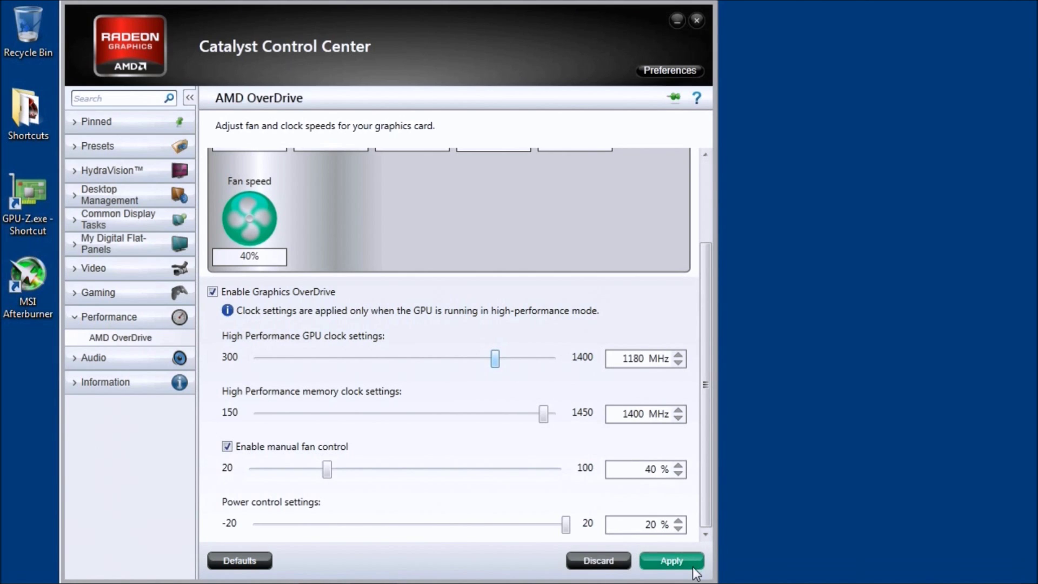
click(692, 561)
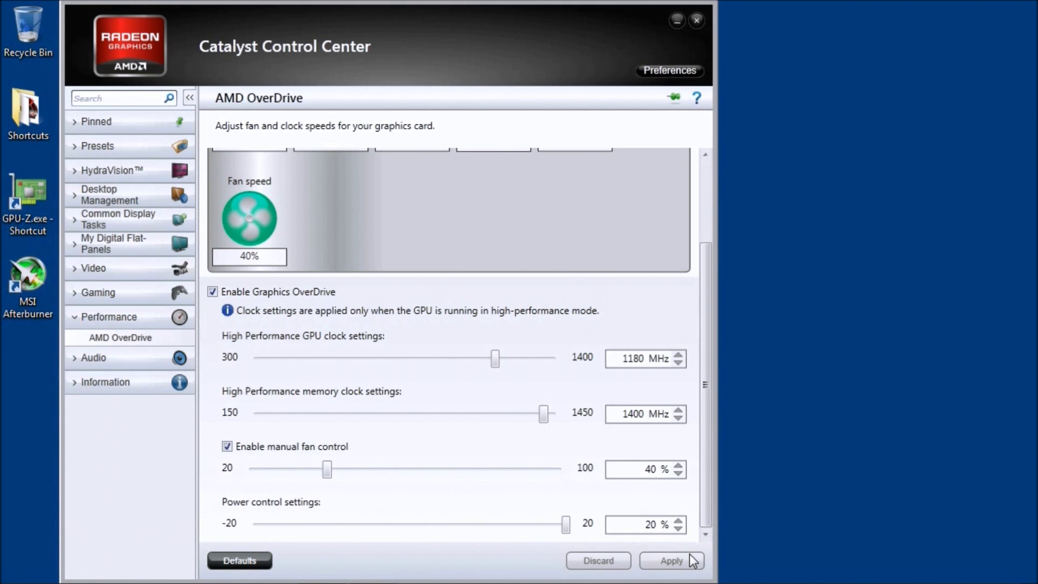
Step the GPU clock up to 1190 MHz and then 1200 MHz, applying each.
click(501, 360)
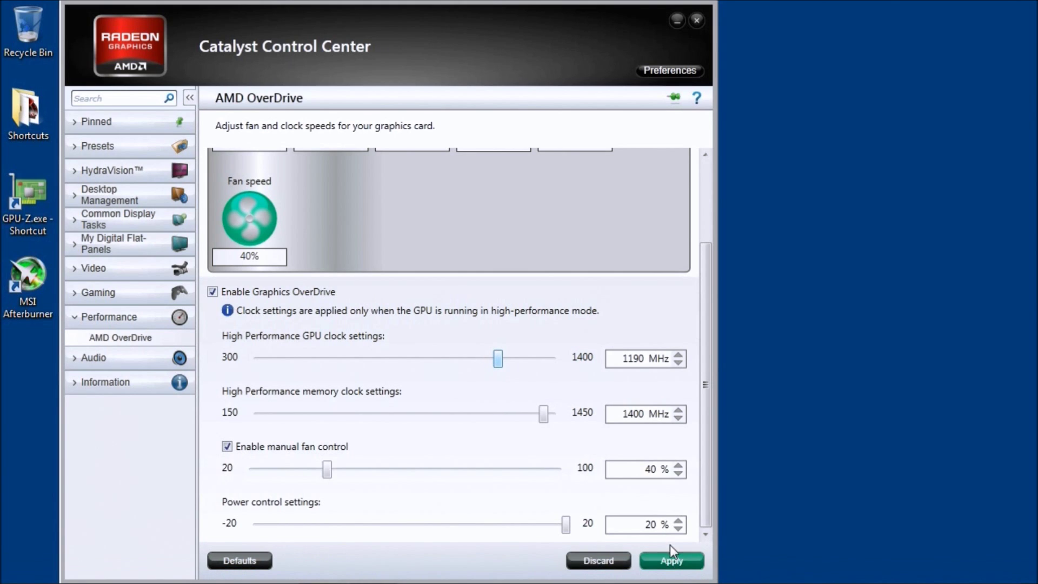
click(672, 554)
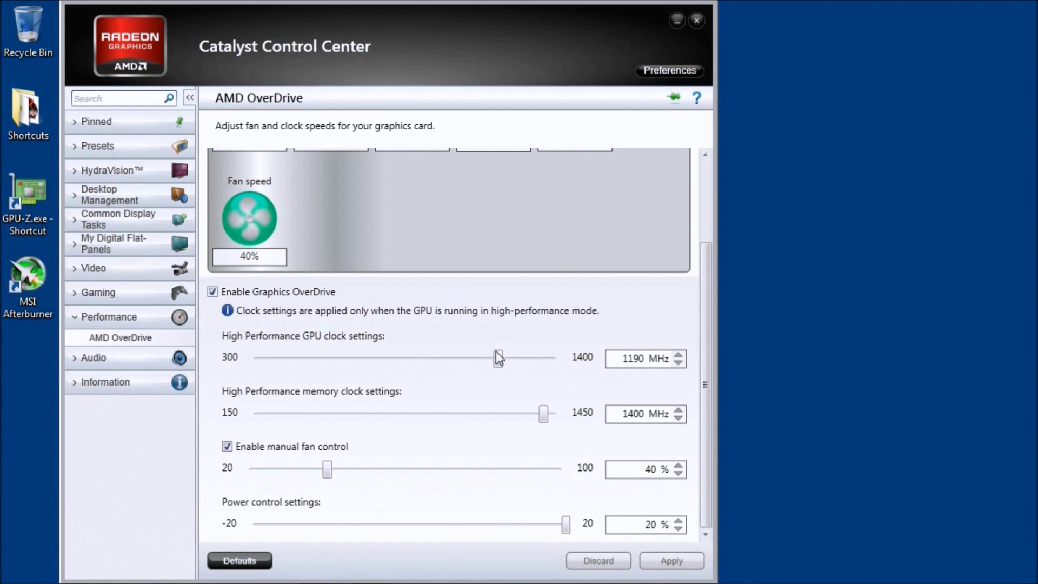
click(515, 361)
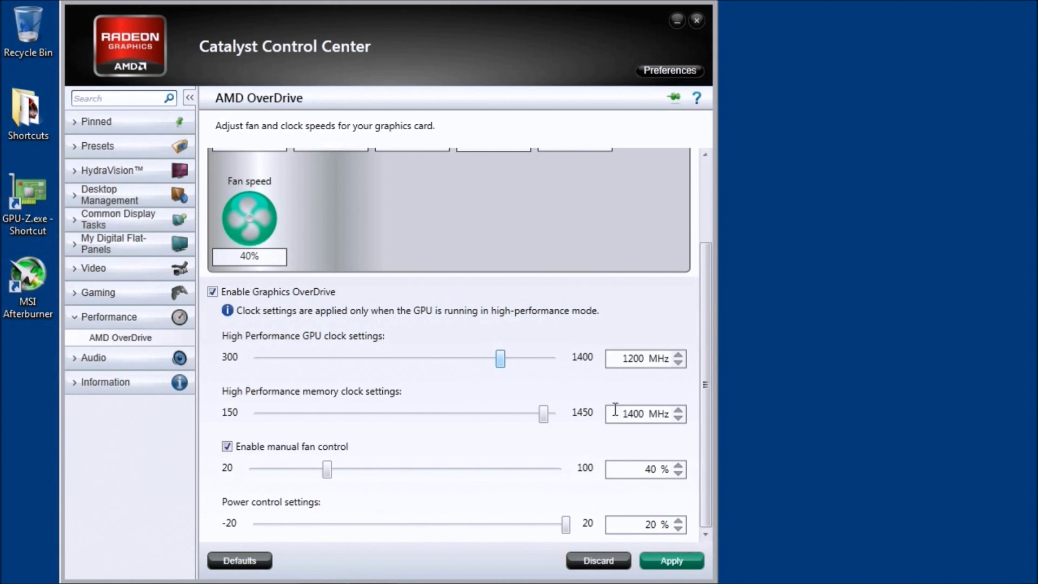
click(673, 561)
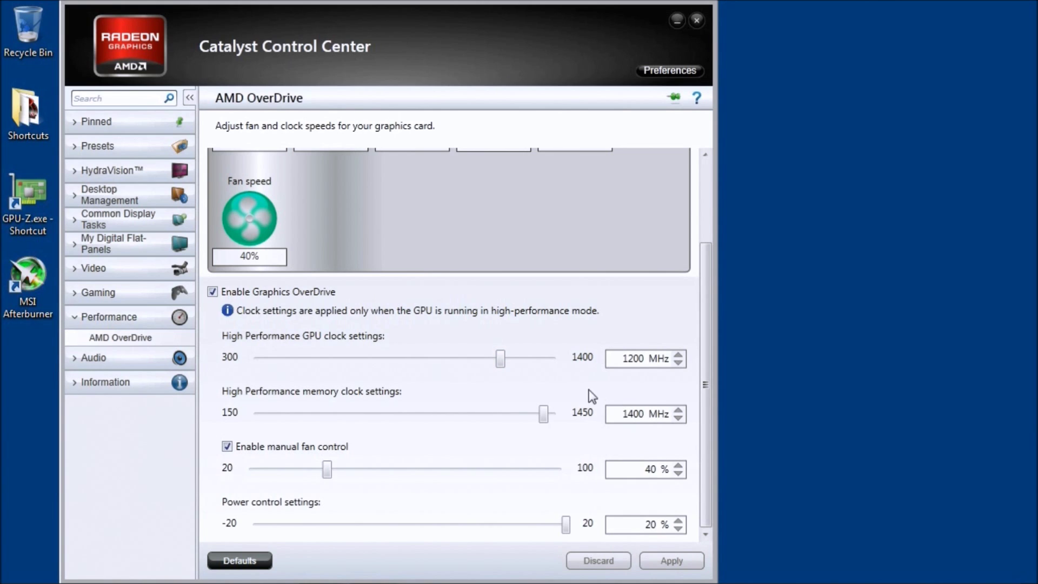
Bring the GPU clock back down through 1180 MHz to 1150 MHz and apply it.
click(492, 359)
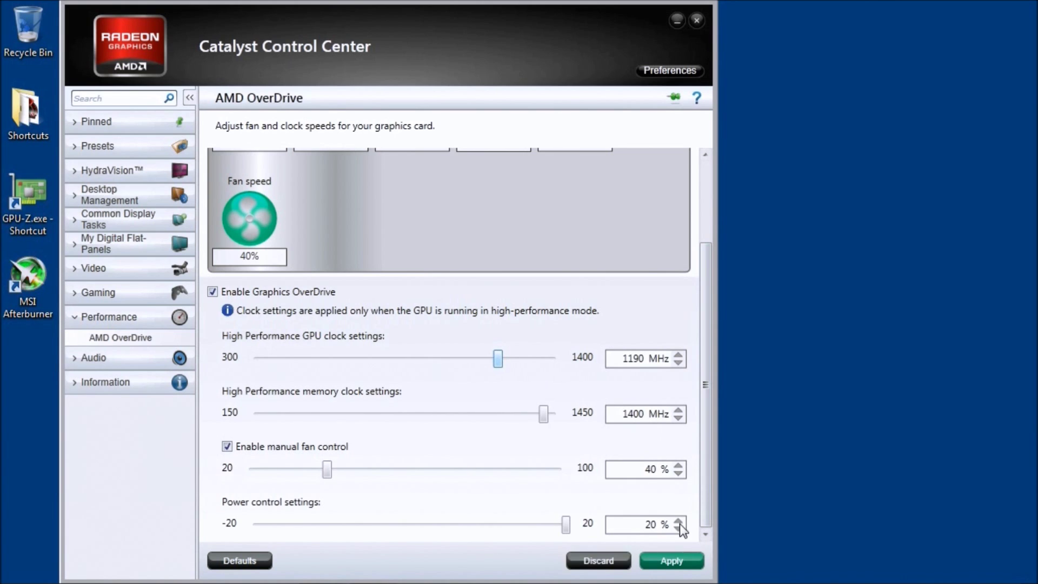
key(Left)
key(Left)
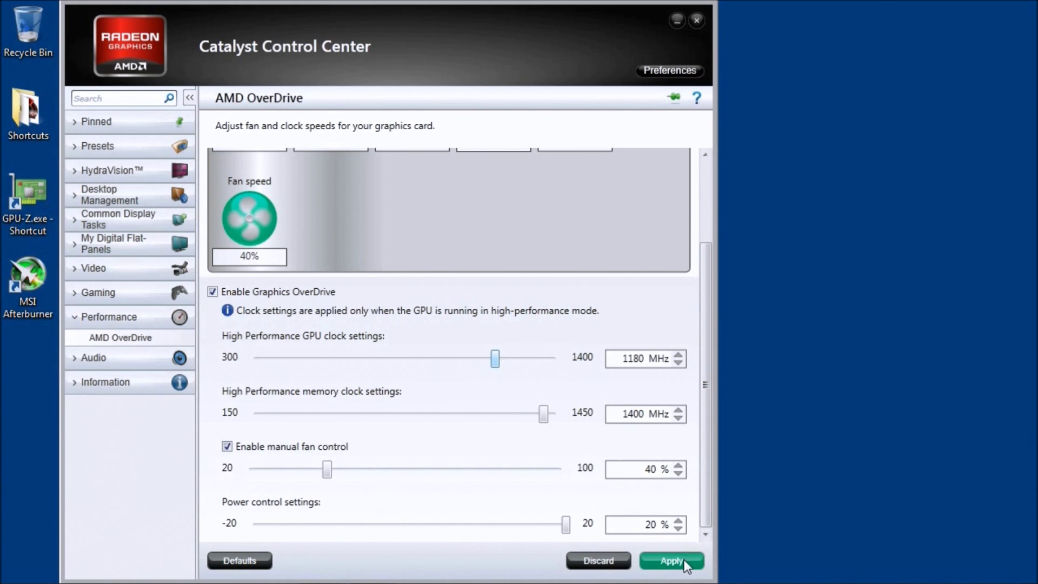
click(683, 559)
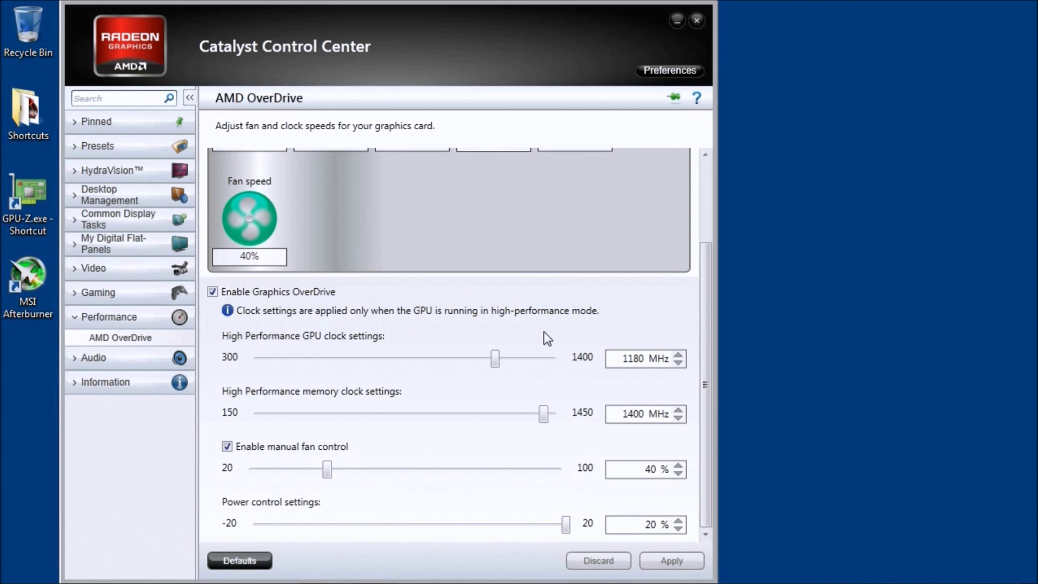
click(493, 360)
key(Left)
key(Left)
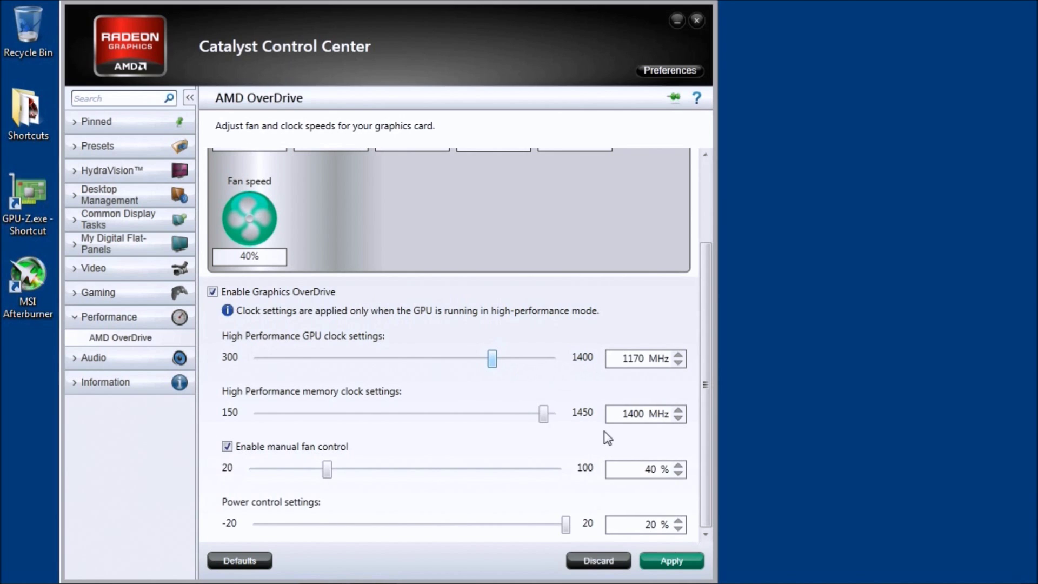
key(Left)
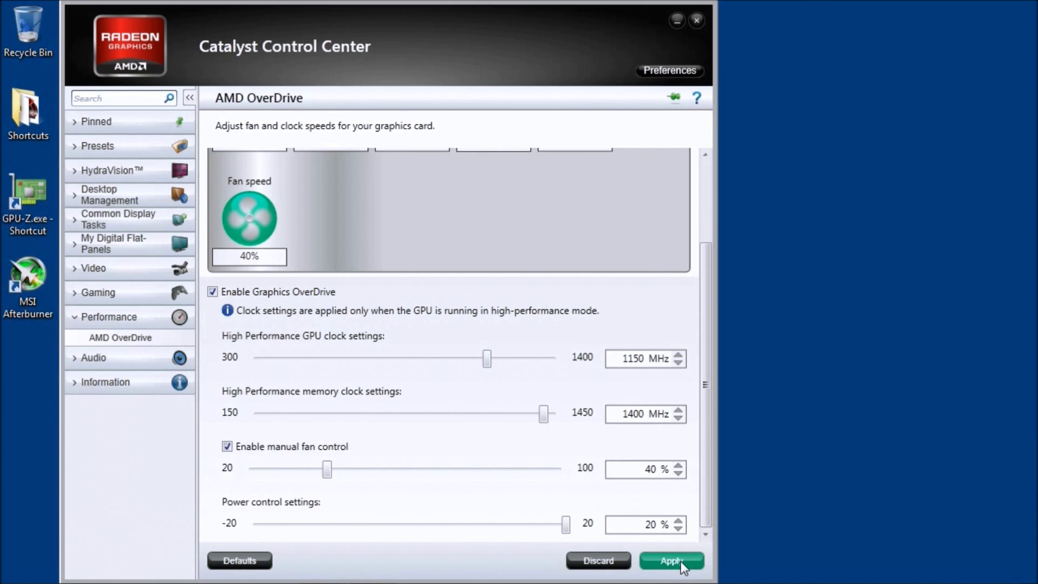
click(680, 561)
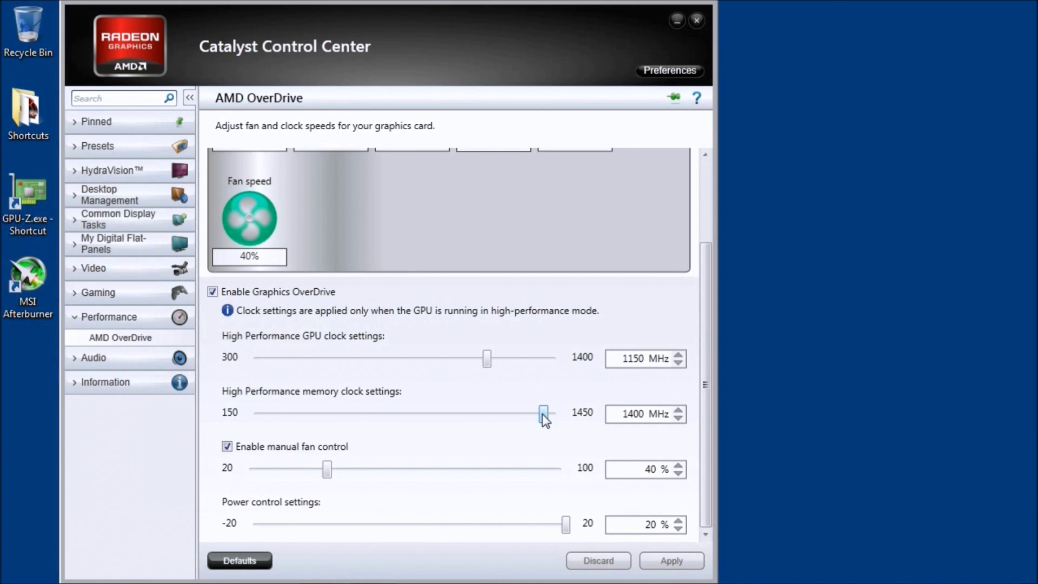
Raise the memory clock to 1420 MHz, then to 1440 MHz, applying each value.
drag(543, 419, 548, 420)
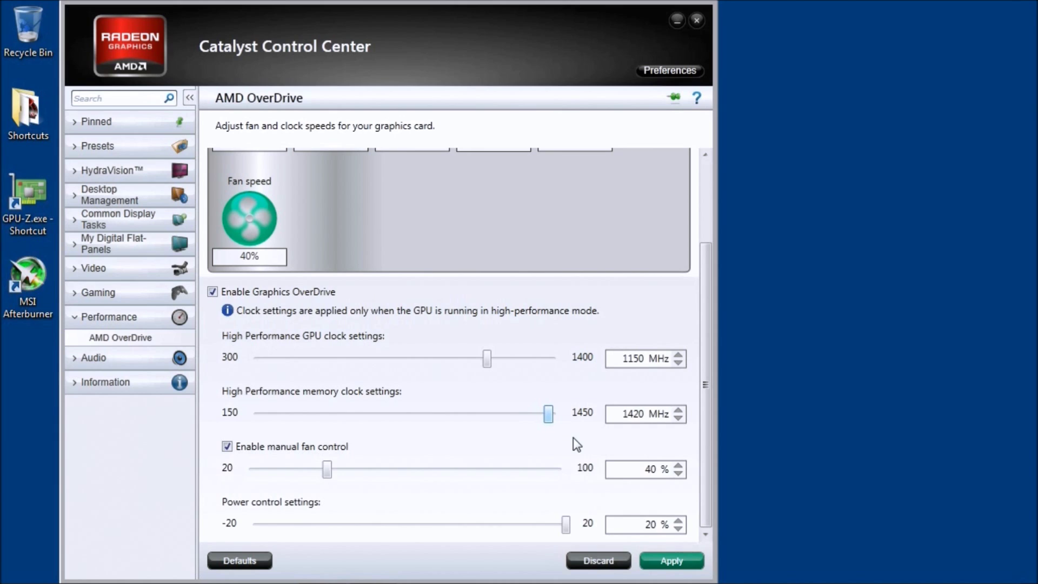
click(666, 558)
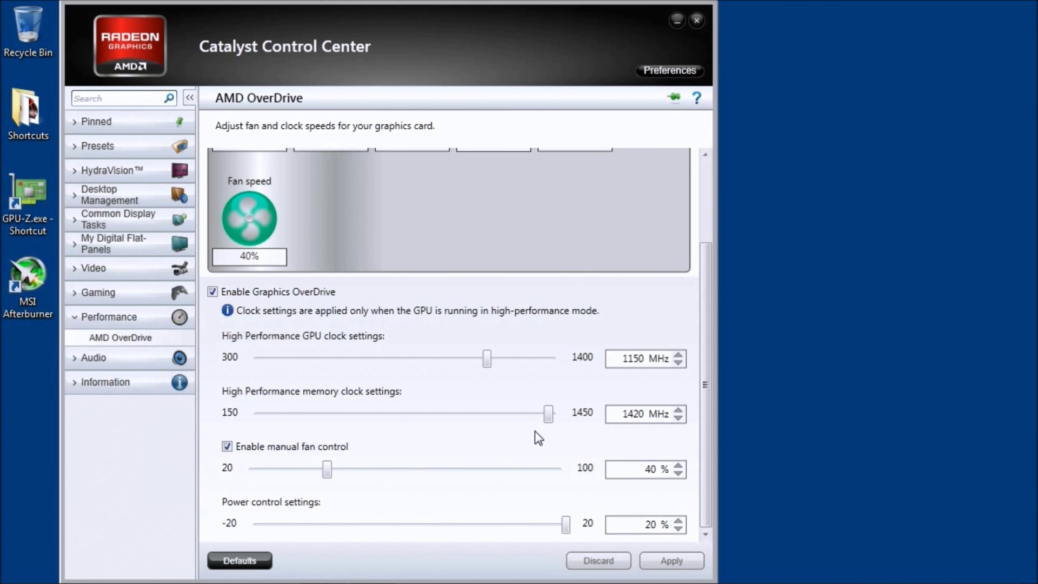
key(Right)
key(Right)
key(Right)
key(Right)
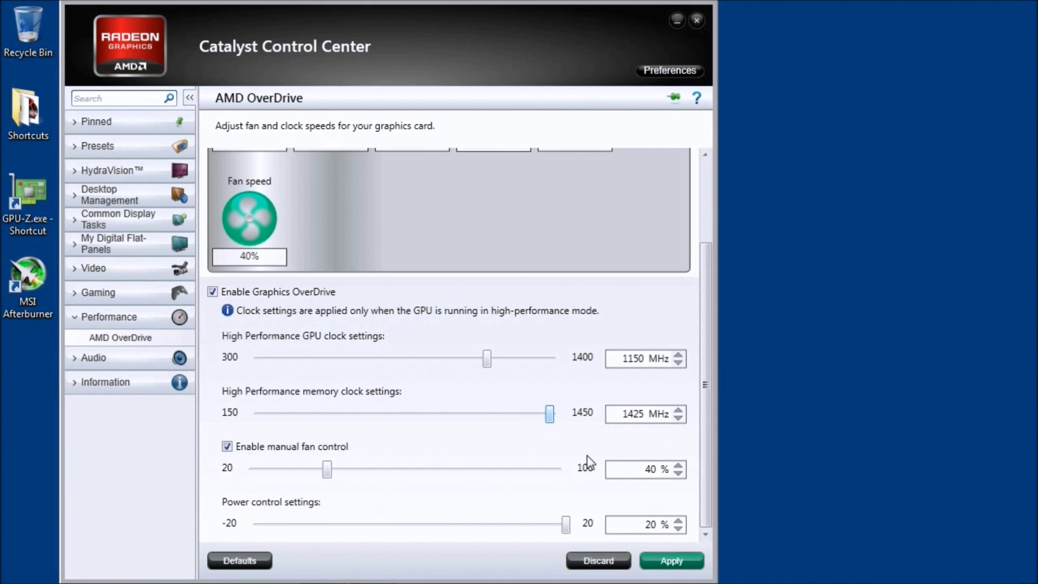
click(677, 559)
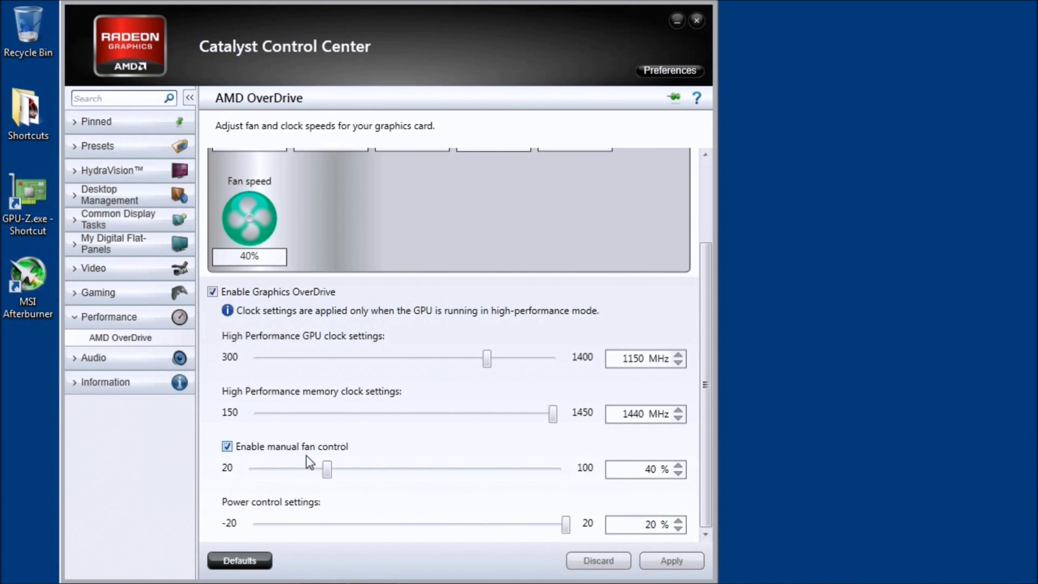
Apply a 50% fan speed, return it to 40%, then apply a 1450 MHz memory clock.
drag(327, 468, 367, 470)
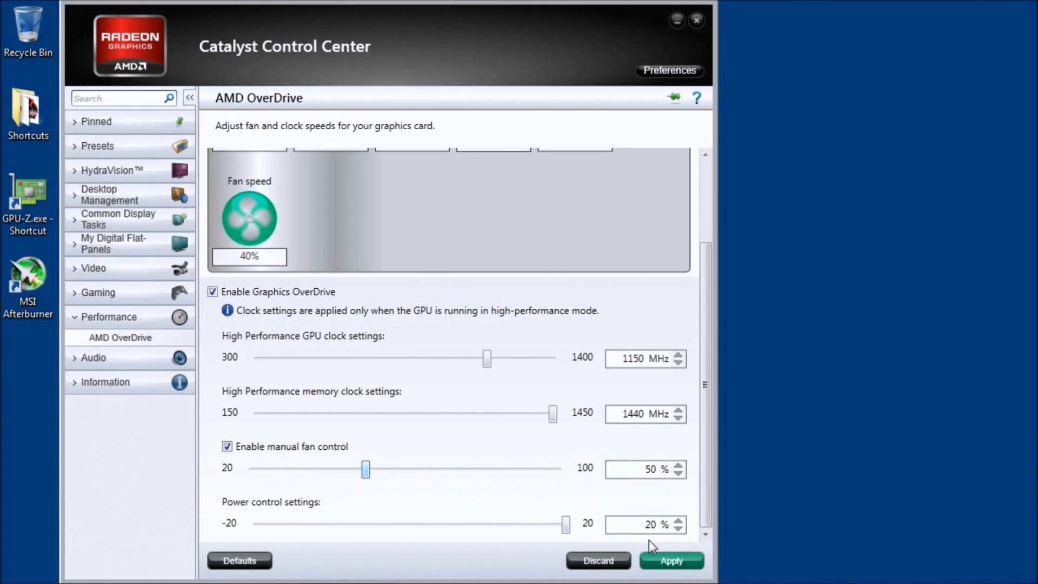
click(660, 555)
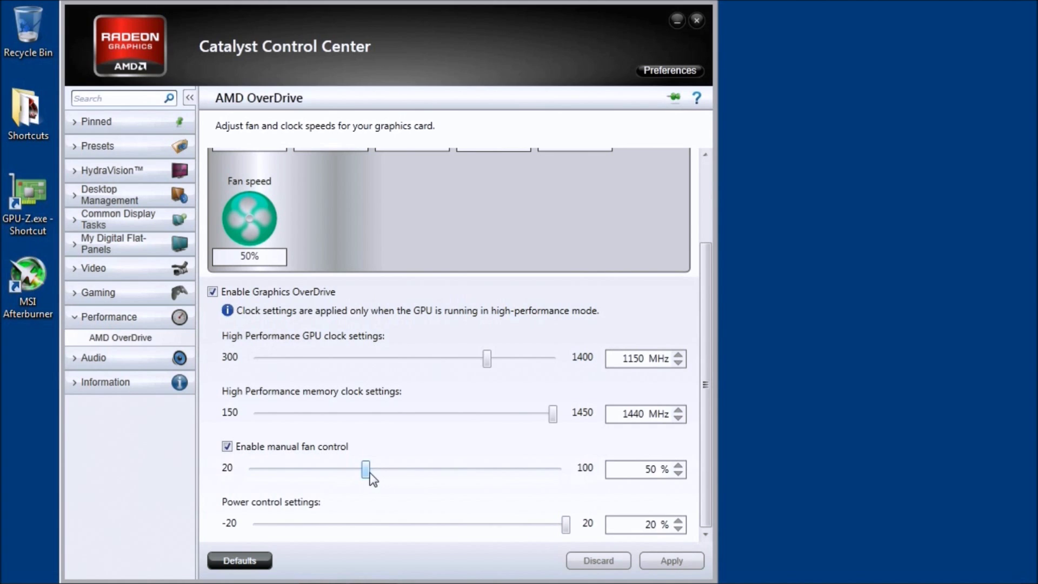
drag(368, 471, 327, 475)
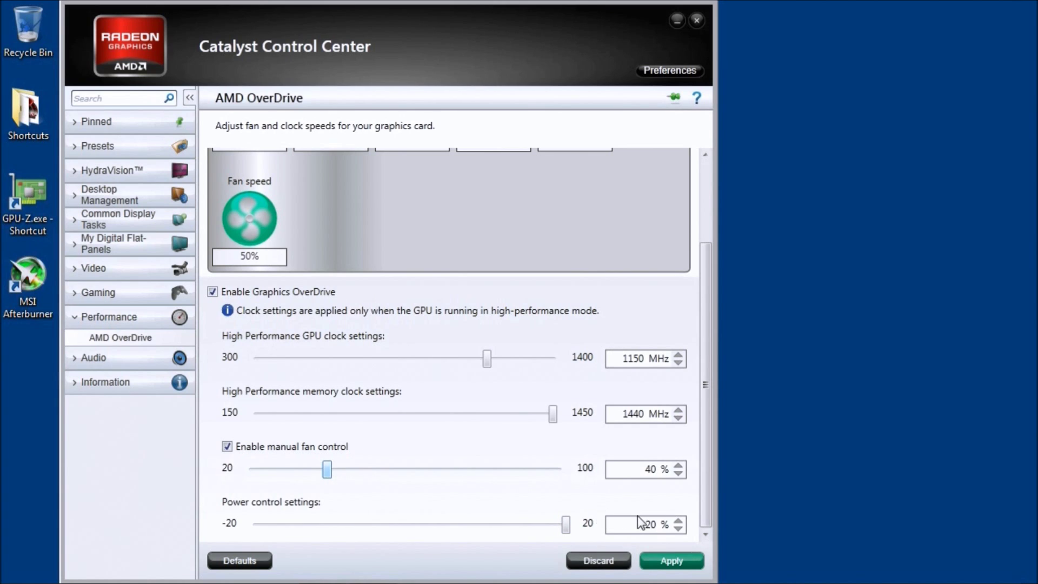
click(666, 555)
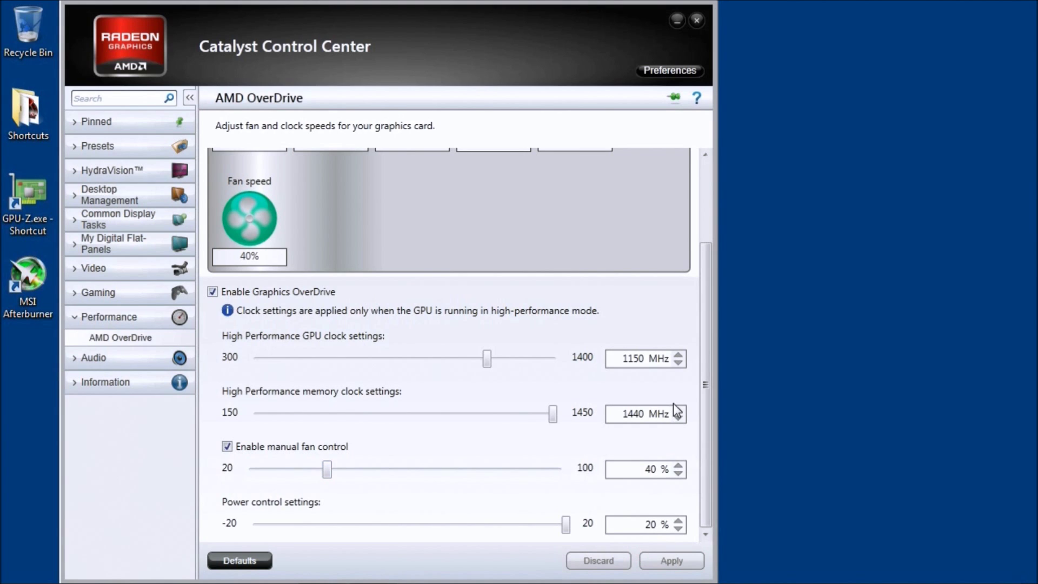
drag(553, 415, 558, 415)
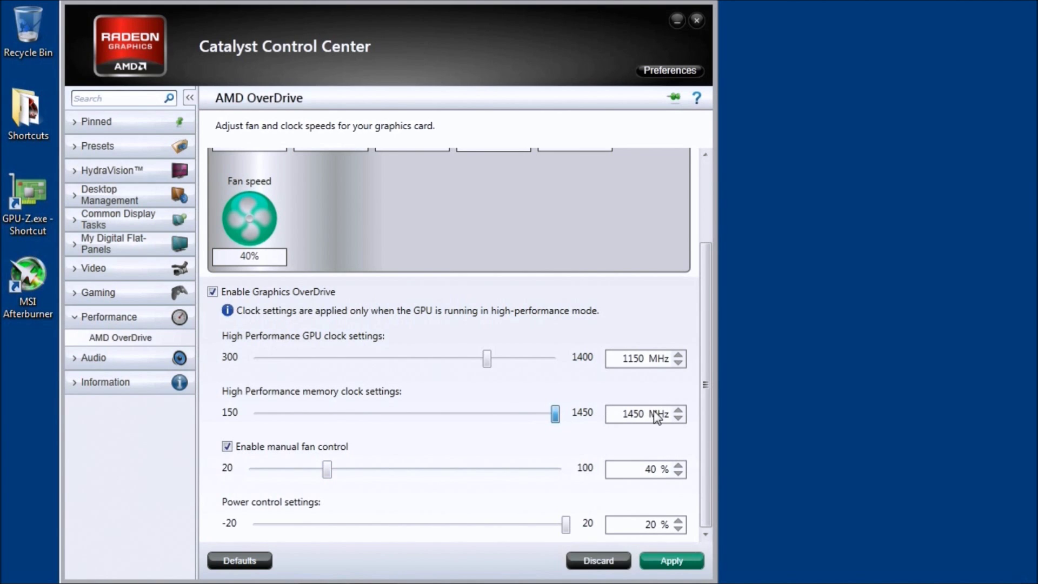
click(674, 561)
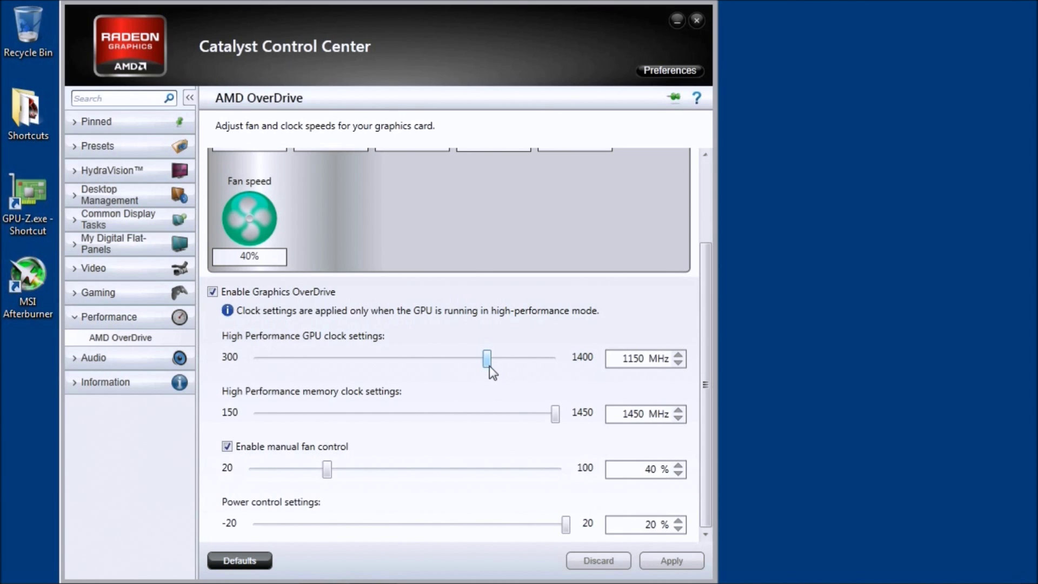
Raise and apply the GPU clock in turn at 1160, 1170, then 1180 MHz.
drag(488, 365, 491, 365)
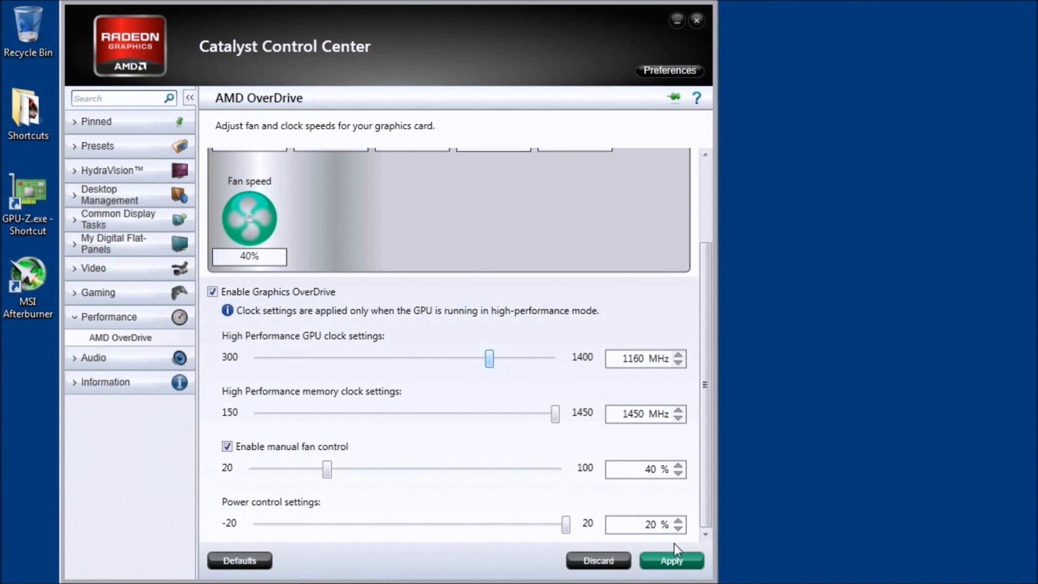
click(672, 560)
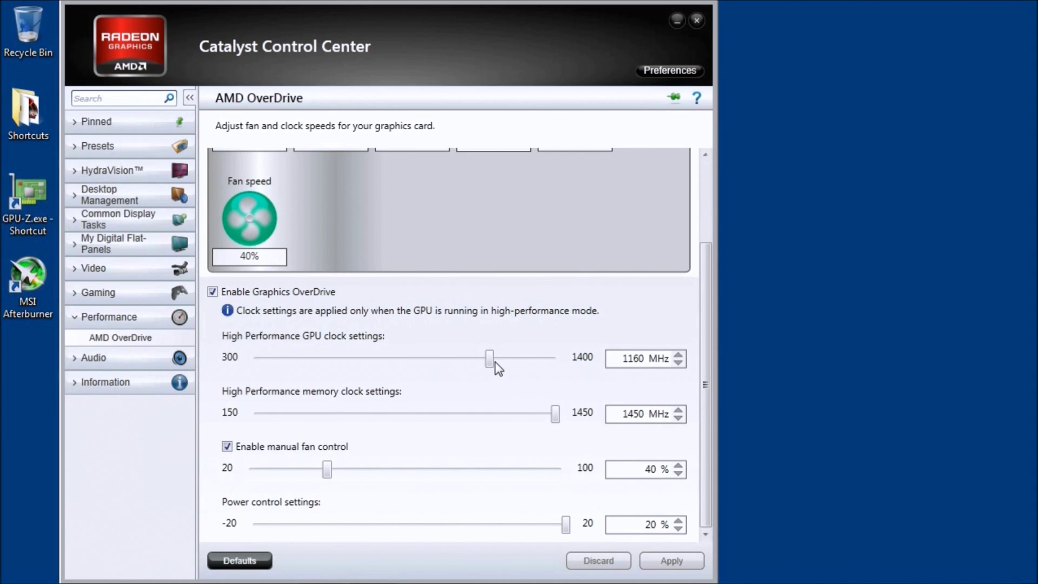
drag(495, 362, 495, 361)
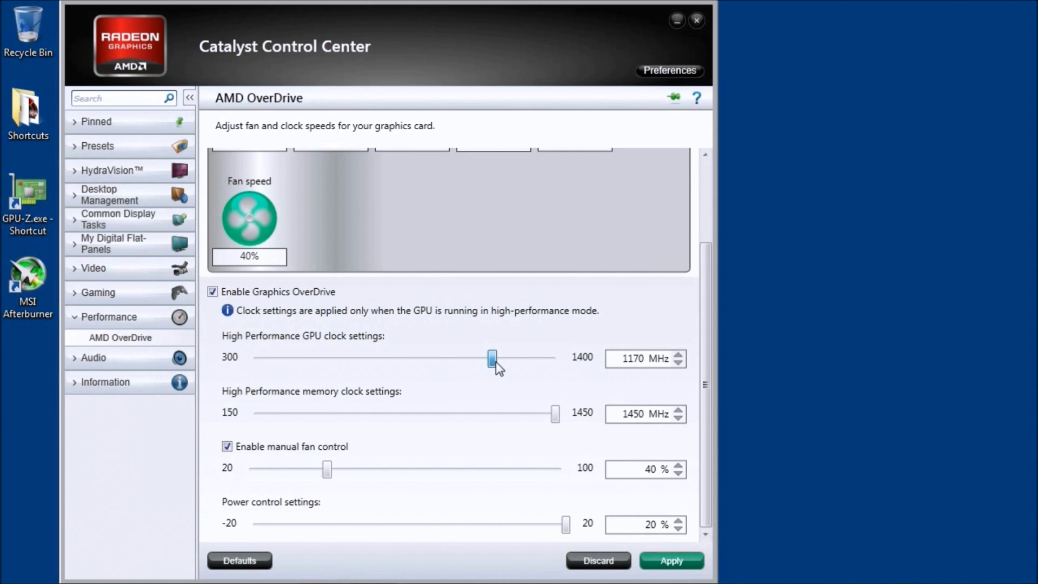
click(666, 562)
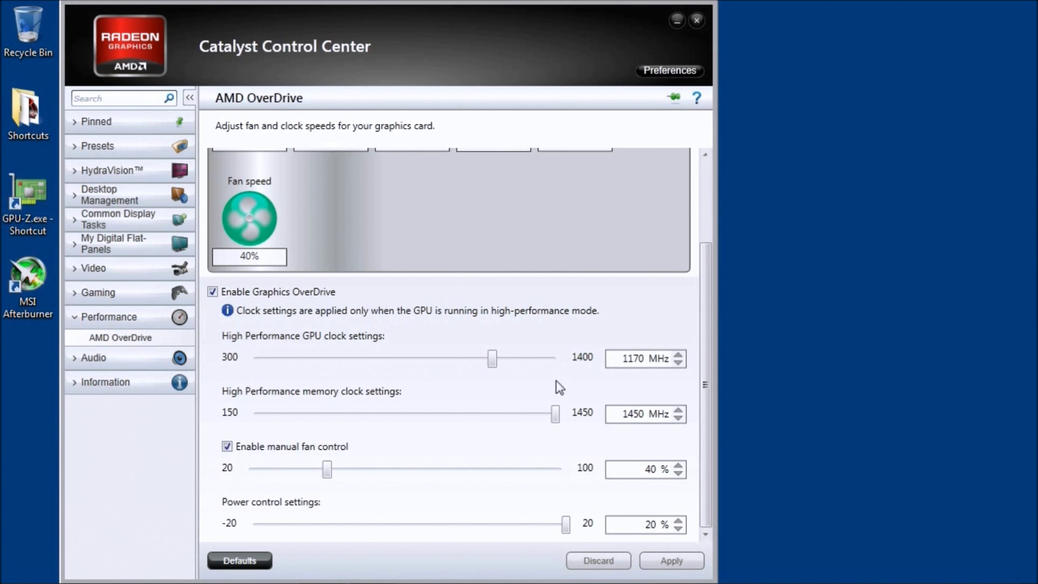
drag(489, 362, 495, 362)
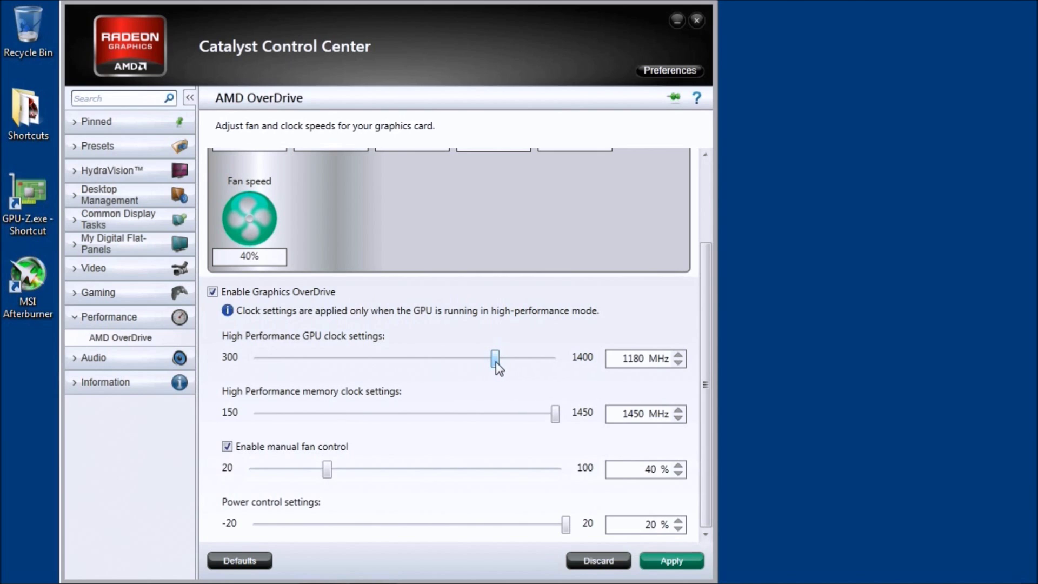
click(671, 557)
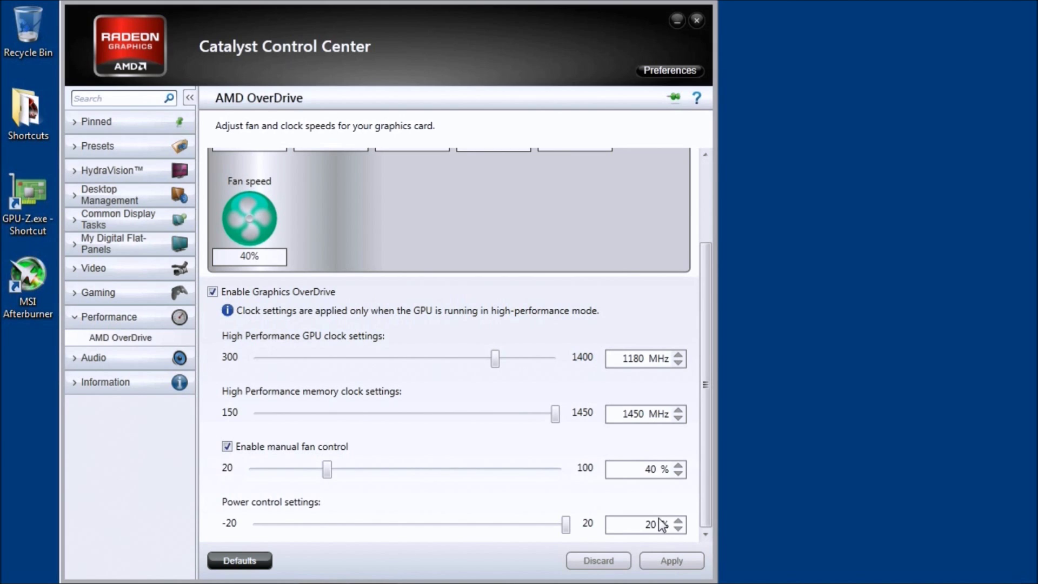
Push the GPU clock up, fine-tune it to 1190 MHz, and apply it.
drag(497, 365, 507, 370)
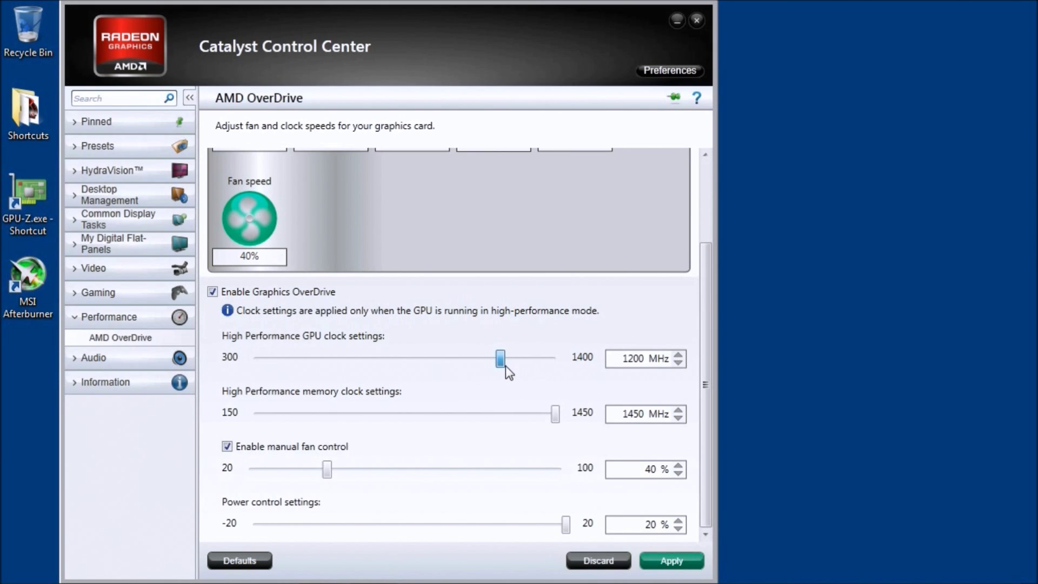
key(Left)
key(Left)
click(686, 554)
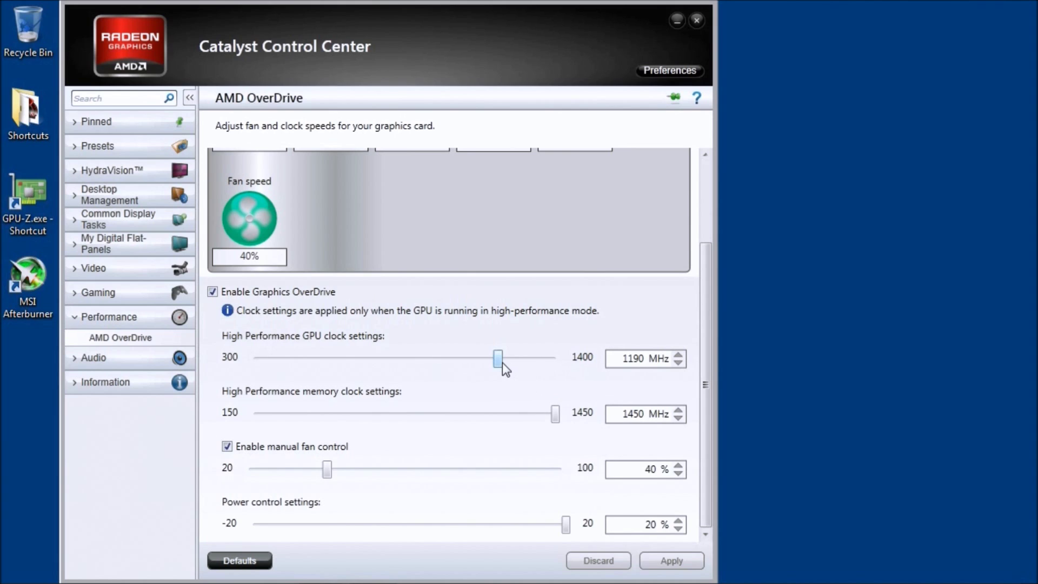
Raise and apply the GPU clock at 1200 MHz, then at 1210 MHz.
drag(501, 362, 505, 362)
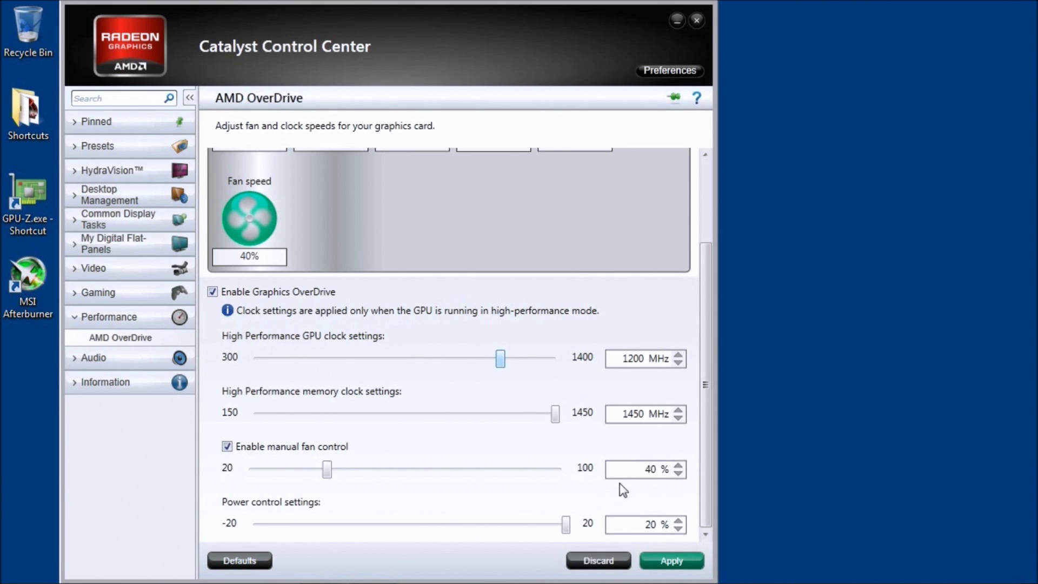
click(670, 557)
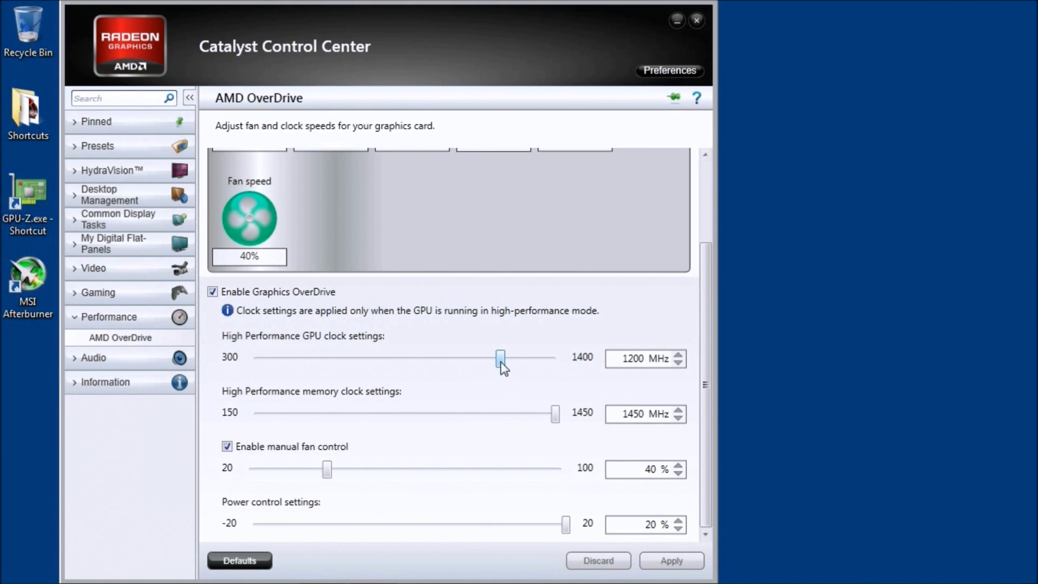
drag(501, 362, 503, 362)
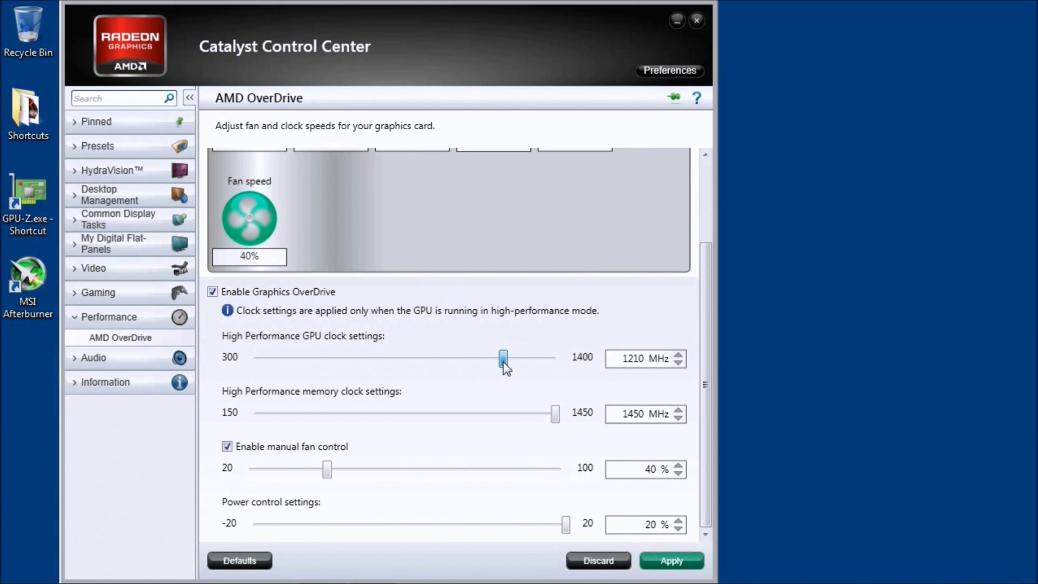
click(668, 559)
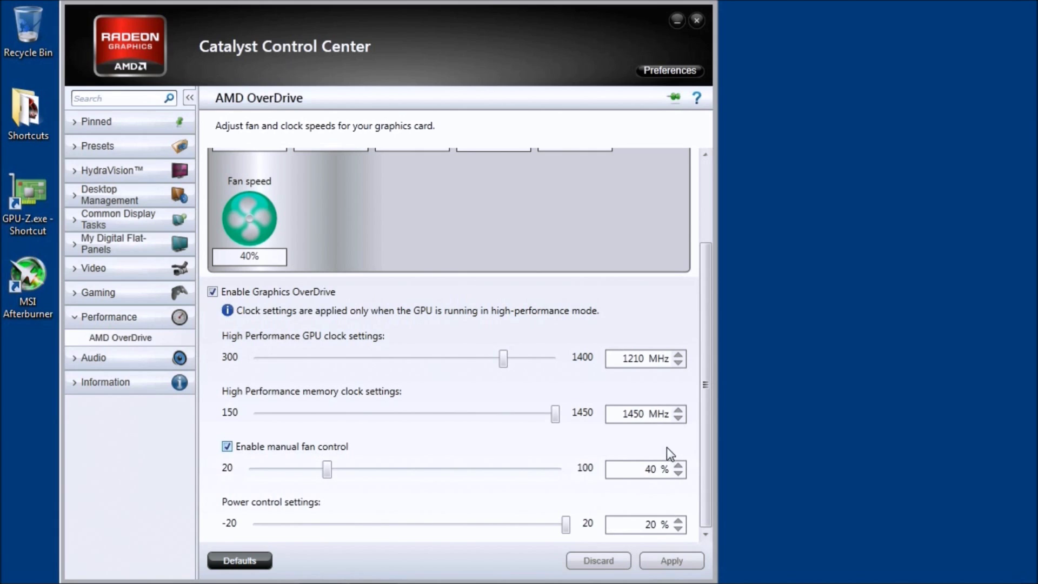
Trial a 1220 MHz GPU clock, then drop back to 1180 MHz and apply it.
drag(503, 367, 507, 365)
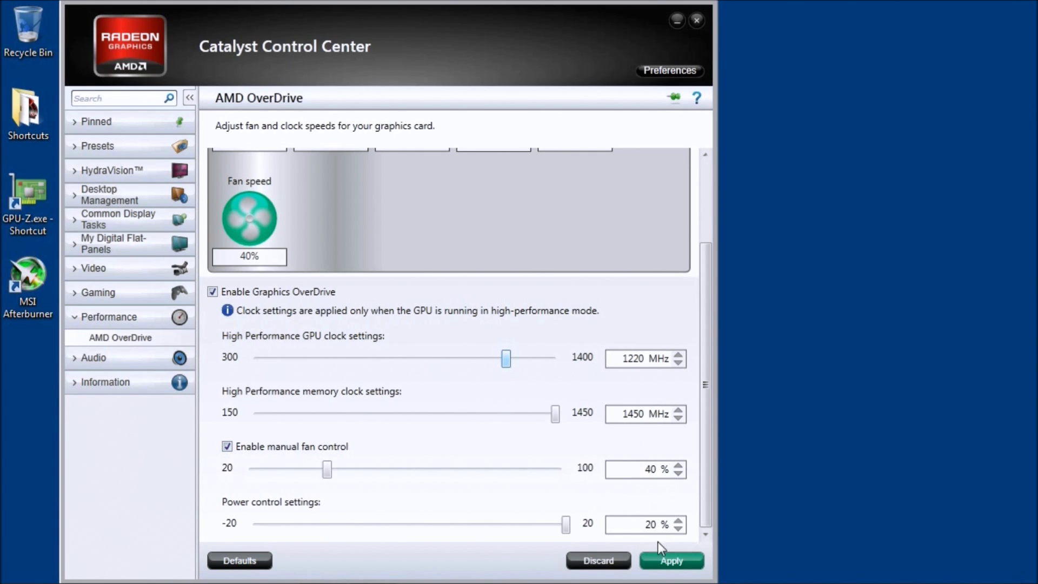
click(666, 559)
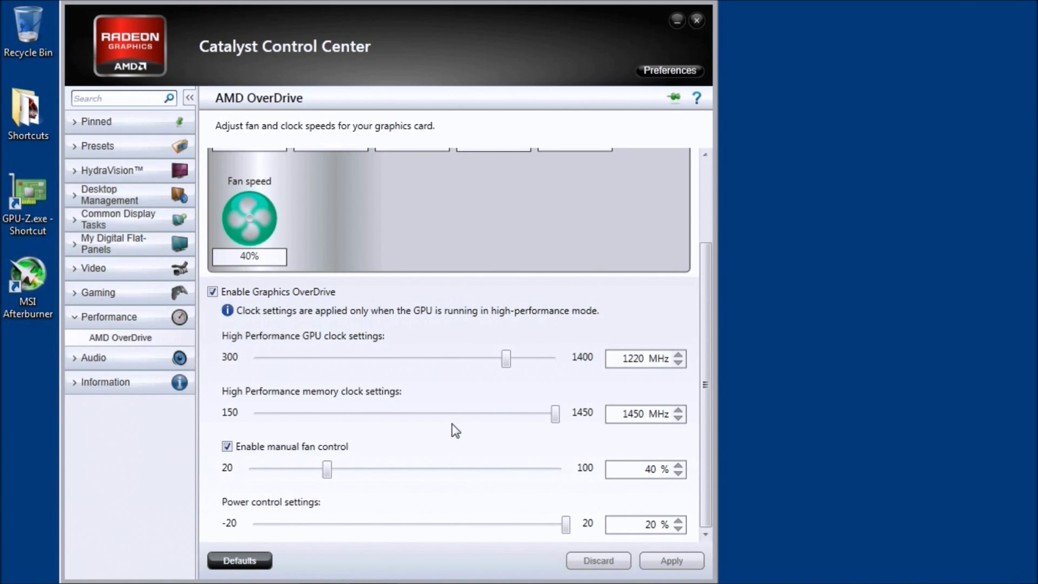
mouse_move(502, 360)
mouse_down()
mouse_move(482, 366)
mouse_move(494, 363)
mouse_up()
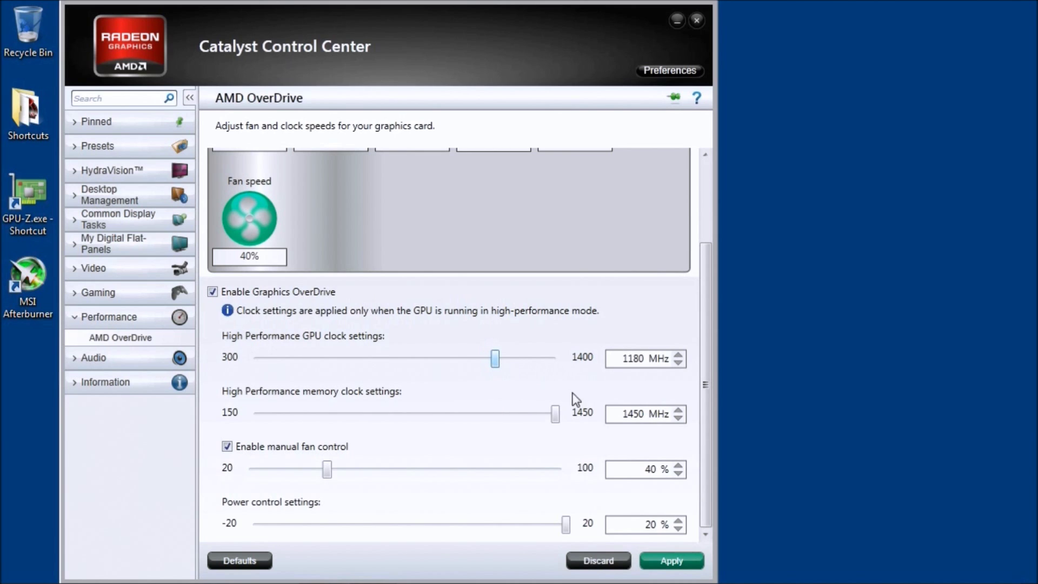
click(666, 556)
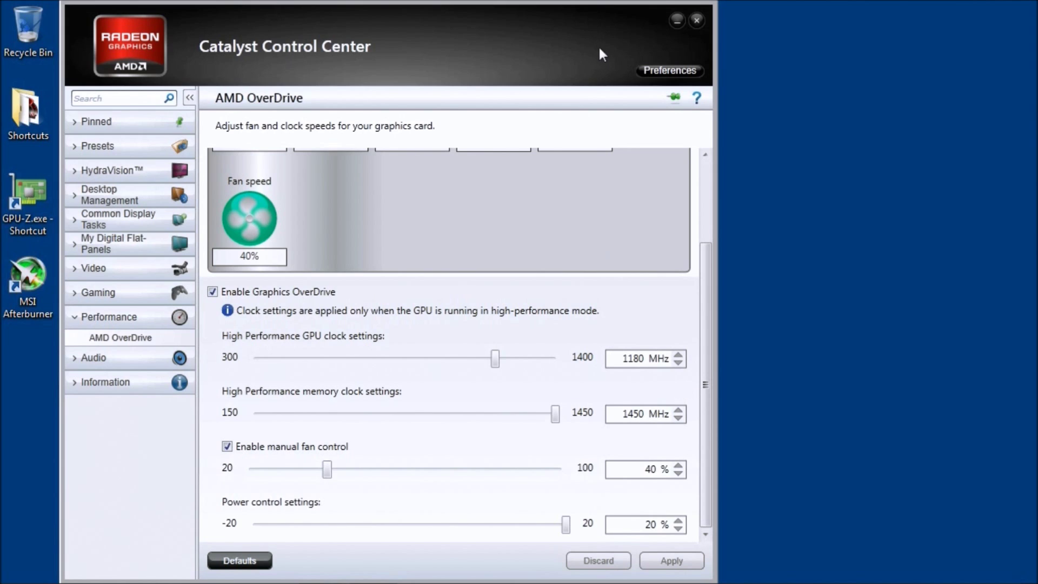
Close Catalyst Control Center, launch MSI Afterburner from the desktop, and move its window up-left.
click(696, 21)
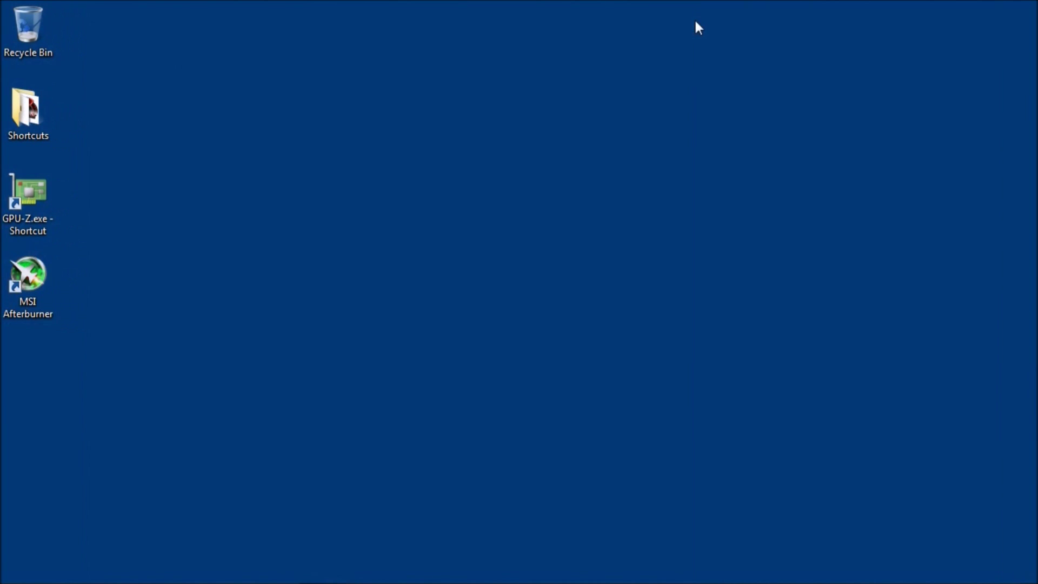
double_click(41, 272)
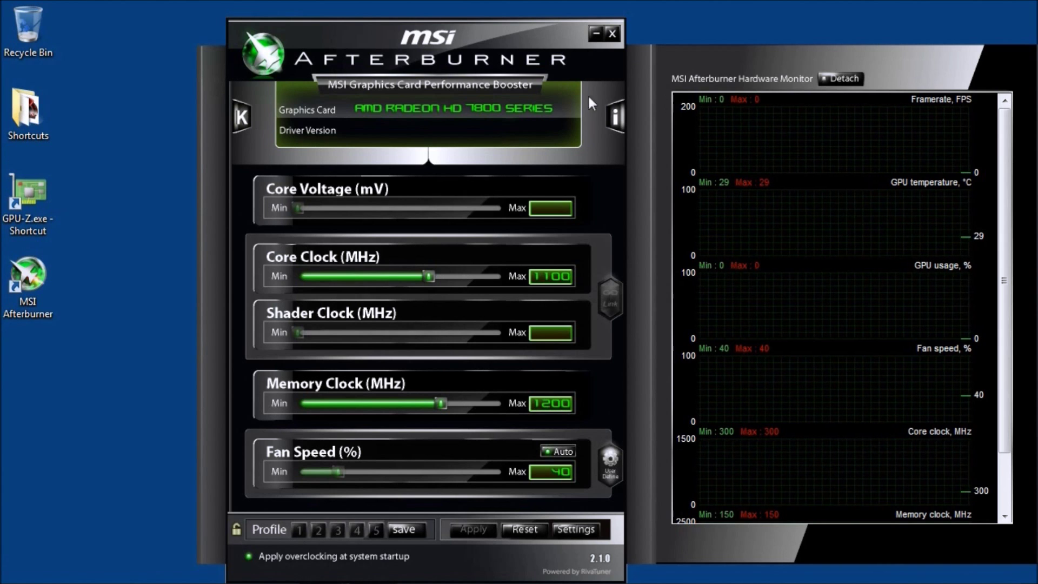
drag(517, 38, 497, 20)
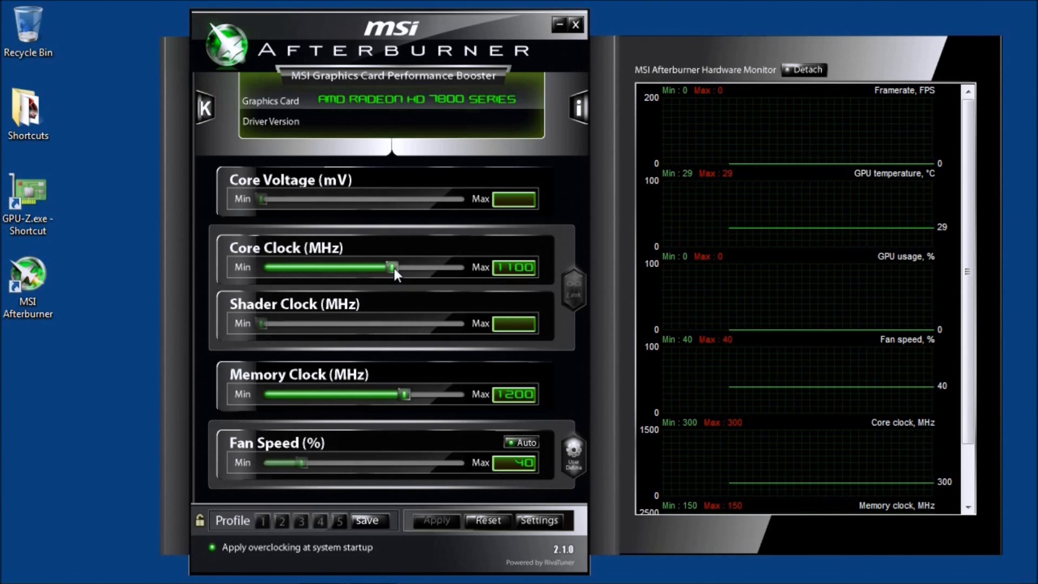
Raise the memory clock to 1400 MHz and switch the fan to manual speed control.
drag(407, 391, 456, 395)
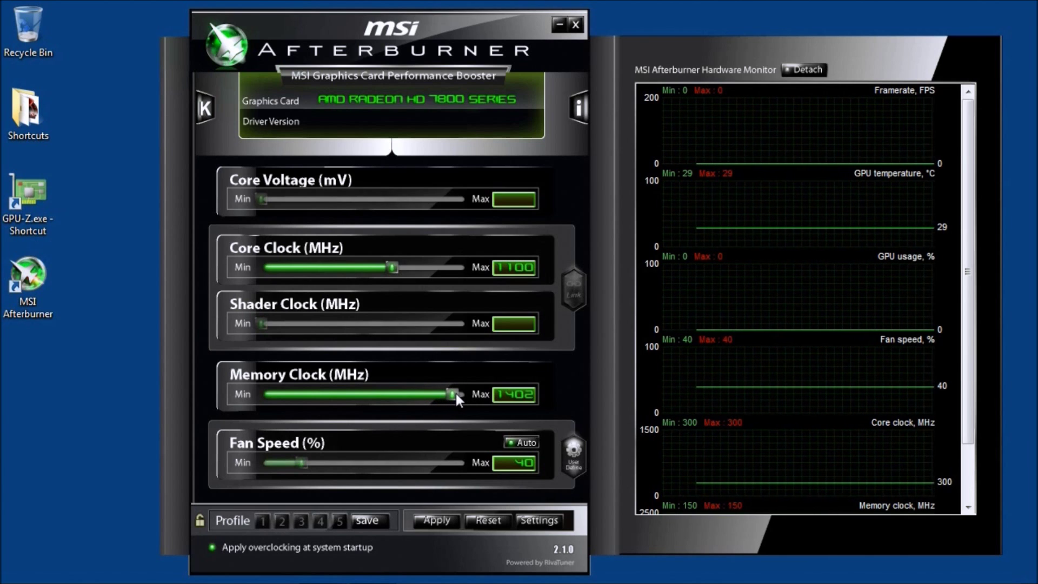
key(Left)
key(Left)
click(521, 442)
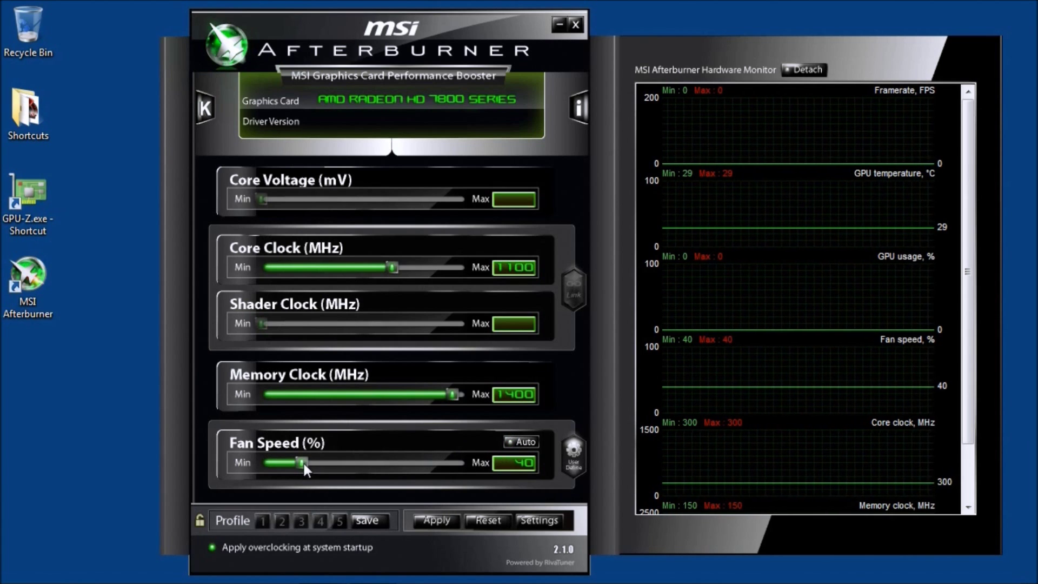
mouse_move(303, 463)
mouse_down()
mouse_move(349, 462)
mouse_move(305, 464)
mouse_up()
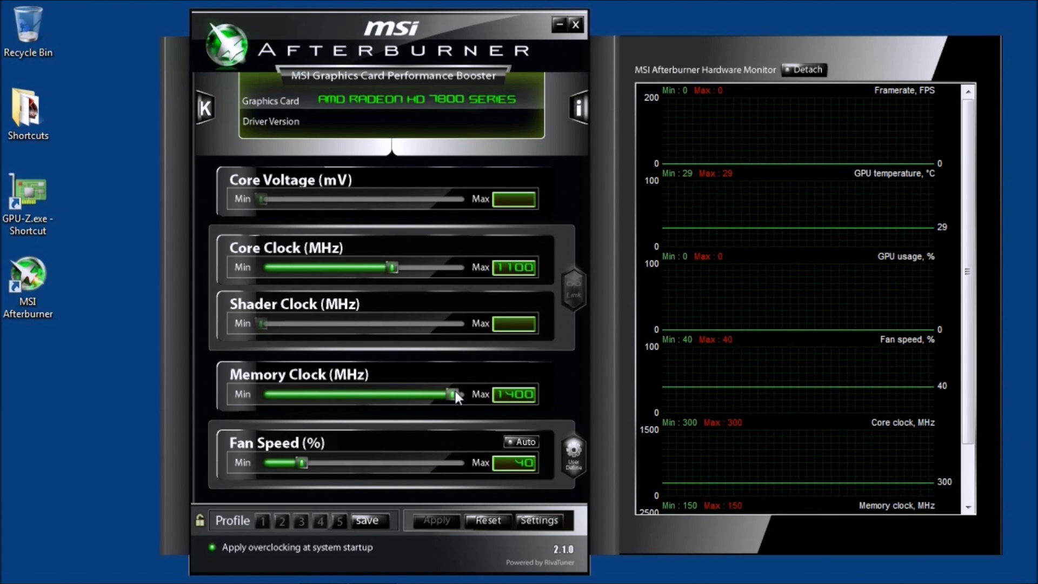
Set the memory clock to its 1450 MHz maximum and the core clock to 1180 MHz.
drag(455, 390, 530, 391)
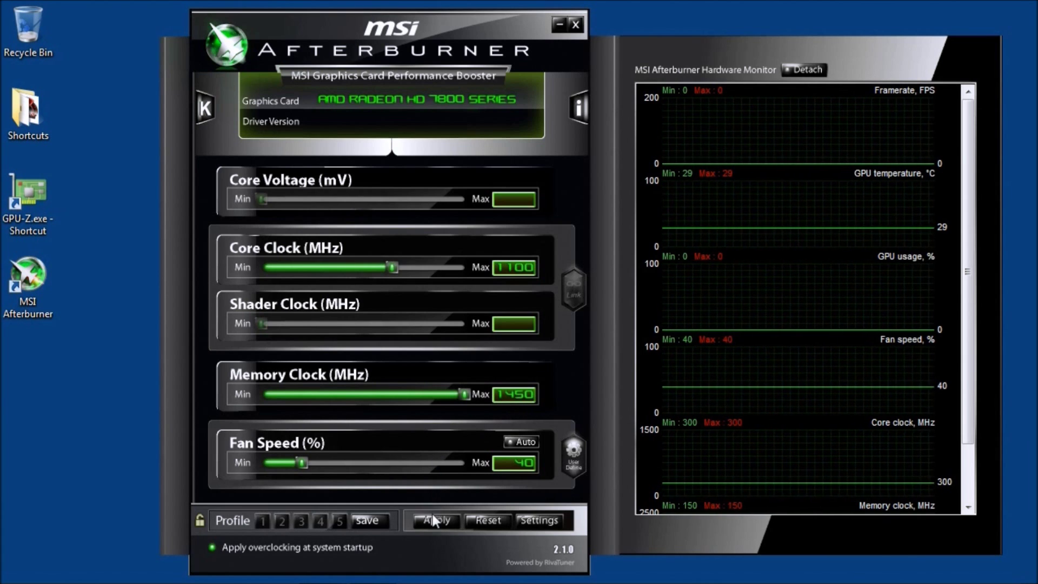
key(Left)
key(Left)
key(Left)
key(Left)
key(Left)
key(Left)
key(Left)
key(Left)
key(Left)
key(Left)
key(Left)
key(Left)
key(Left)
key(Left)
key(Left)
key(Left)
key(Left)
key(Left)
key(Left)
key(Left)
key(Left)
key(Left)
key(Left)
key(Left)
key(Left)
key(Left)
key(Left)
key(Left)
key(Left)
key(Left)
key(Left)
key(Left)
key(Left)
key(Left)
key(Left)
key(Left)
key(Left)
key(Left)
key(Left)
key(Right)
key(Right)
key(Right)
key(Right)
key(Right)
key(Right)
key(Right)
key(Right)
key(Right)
key(Right)
key(Right)
key(Right)
key(Right)
key(Right)
key(Right)
key(Right)
key(Right)
key(Right)
key(Right)
key(Right)
key(Right)
key(Right)
key(Right)
key(Right)
key(Right)
key(Right)
key(Right)
key(Right)
key(Right)
key(Right)
key(Right)
key(Right)
key(Right)
key(Right)
key(Right)
key(Right)
key(Right)
key(Right)
key(Right)
drag(396, 267, 409, 267)
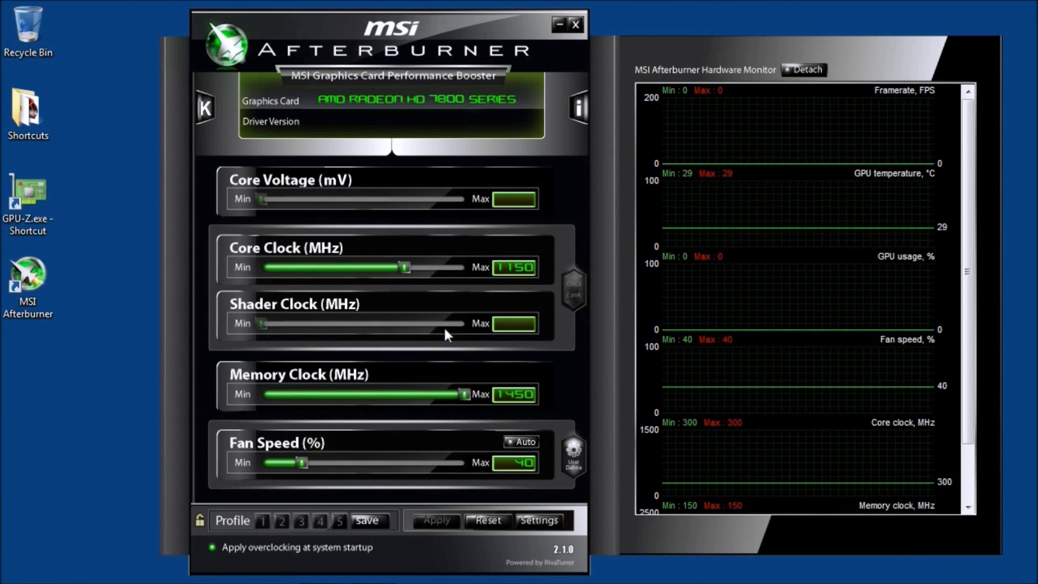
key(Right)
key(Right)
key(Right)
key(Right)
key(Right)
key(Right)
key(Right)
key(Right)
key(Right)
key(Right)
key(Right)
key(Right)
key(Right)
key(Right)
key(Right)
key(Right)
key(Right)
key(Right)
key(Right)
key(Right)
key(Right)
key(Right)
key(Right)
key(Right)
key(Right)
key(Right)
key(Right)
In Afterburner's monitoring settings, hide Framerate and GPU temperature from the on-screen display.
click(540, 518)
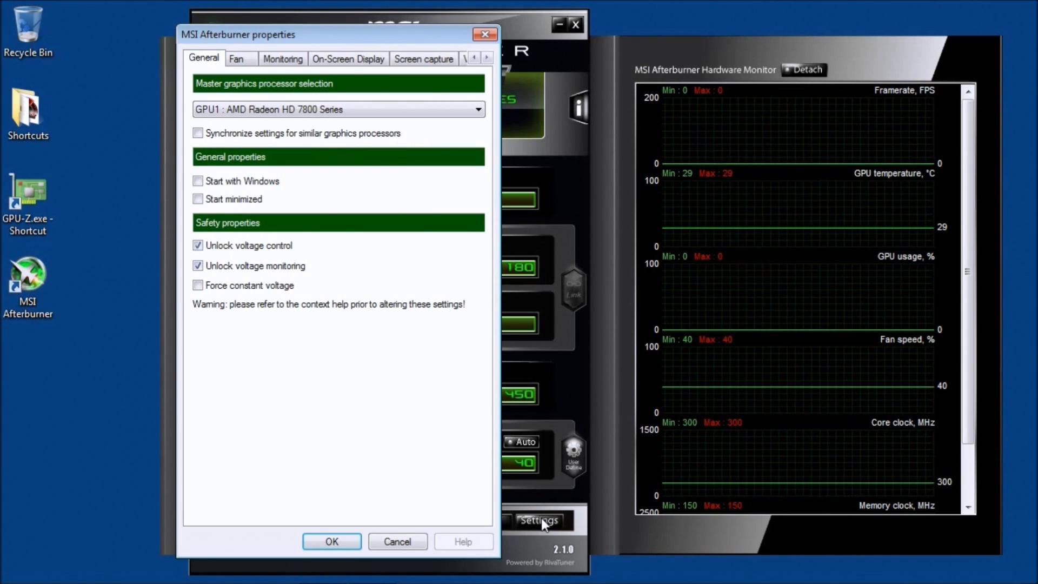
click(288, 60)
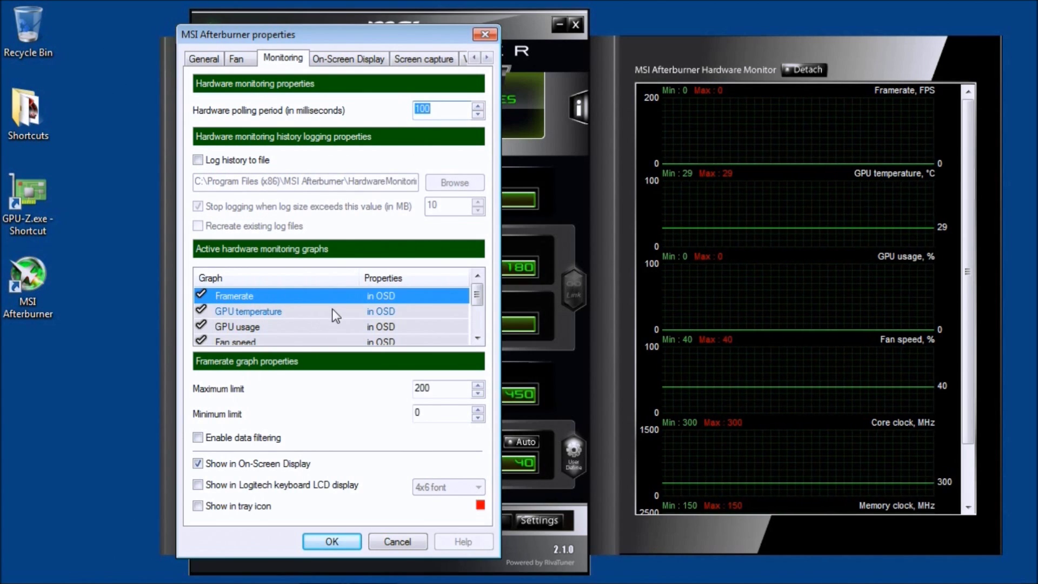
click(380, 296)
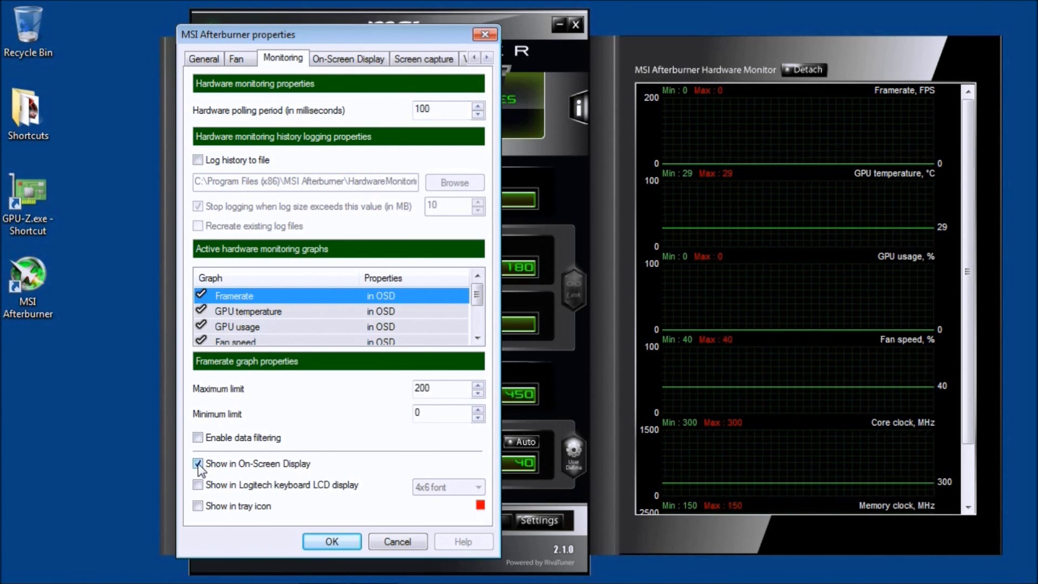
click(198, 463)
click(379, 313)
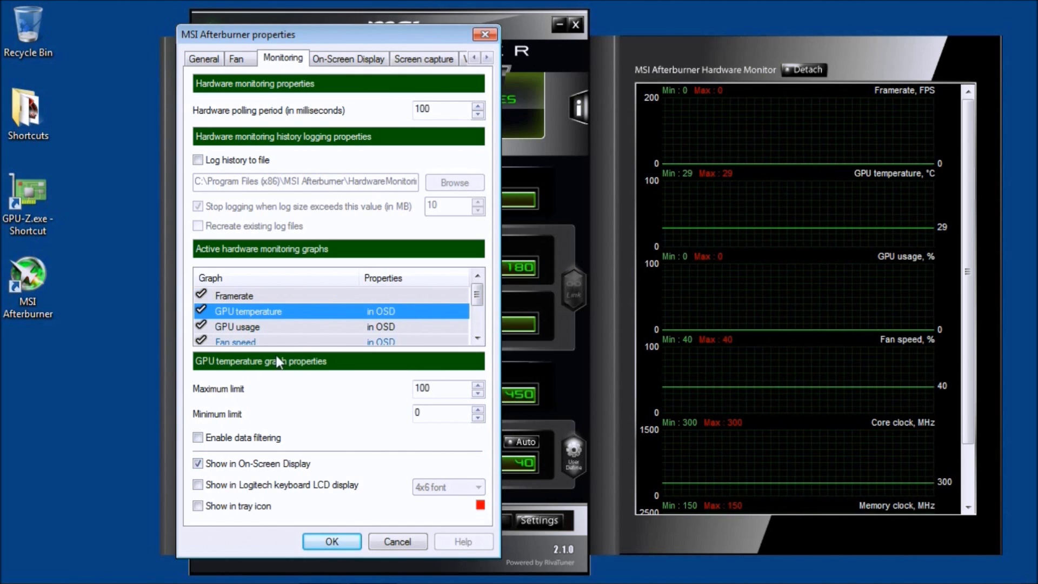
click(201, 465)
Show GPU temperature and Framerate in the on-screen display again, then close the properties dialog and Afterburner.
click(200, 465)
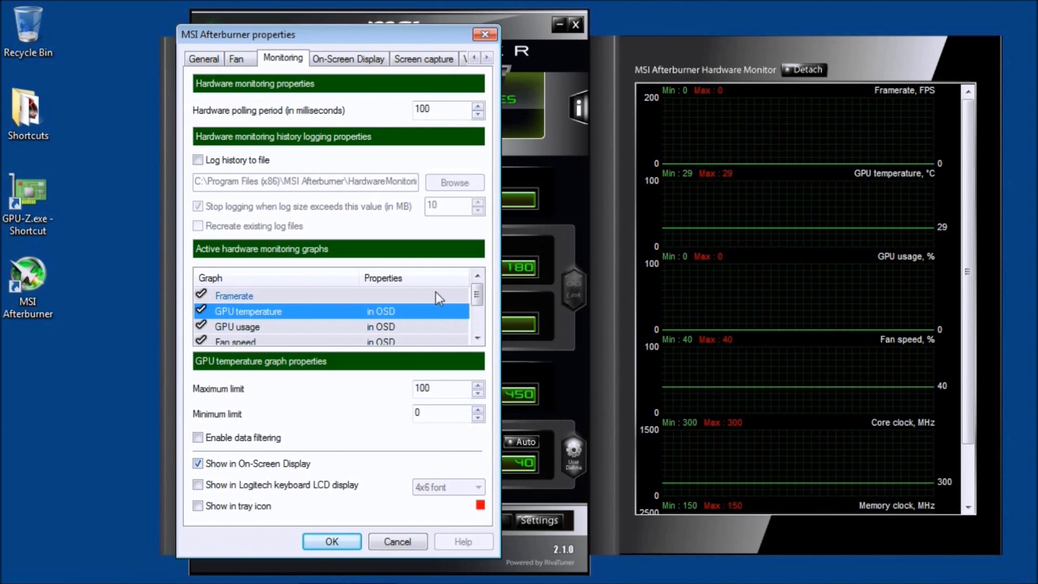
click(394, 296)
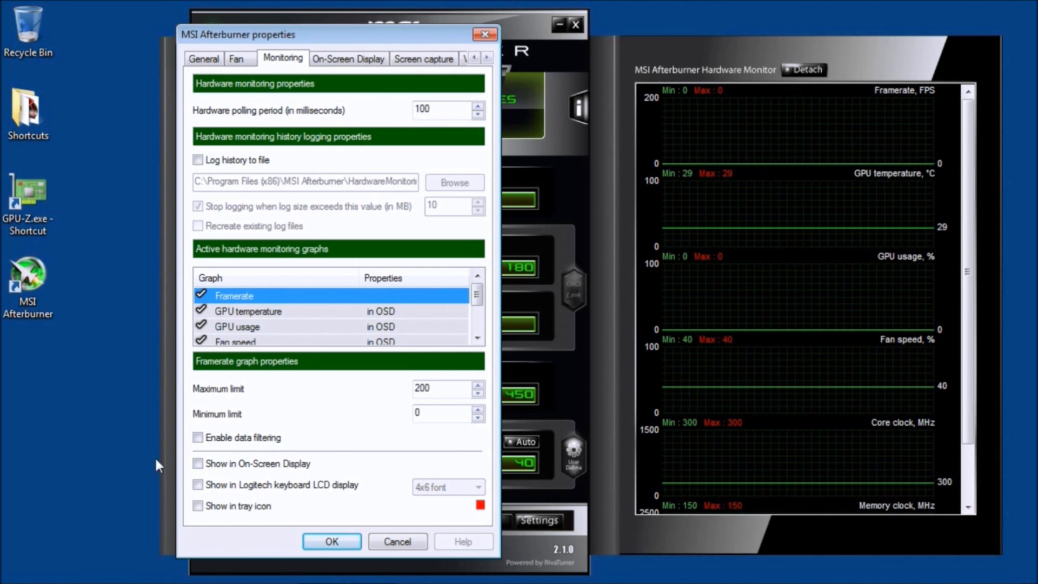
click(201, 464)
mouse_move(477, 296)
mouse_down()
mouse_move(477, 322)
mouse_move(477, 298)
mouse_up()
click(484, 34)
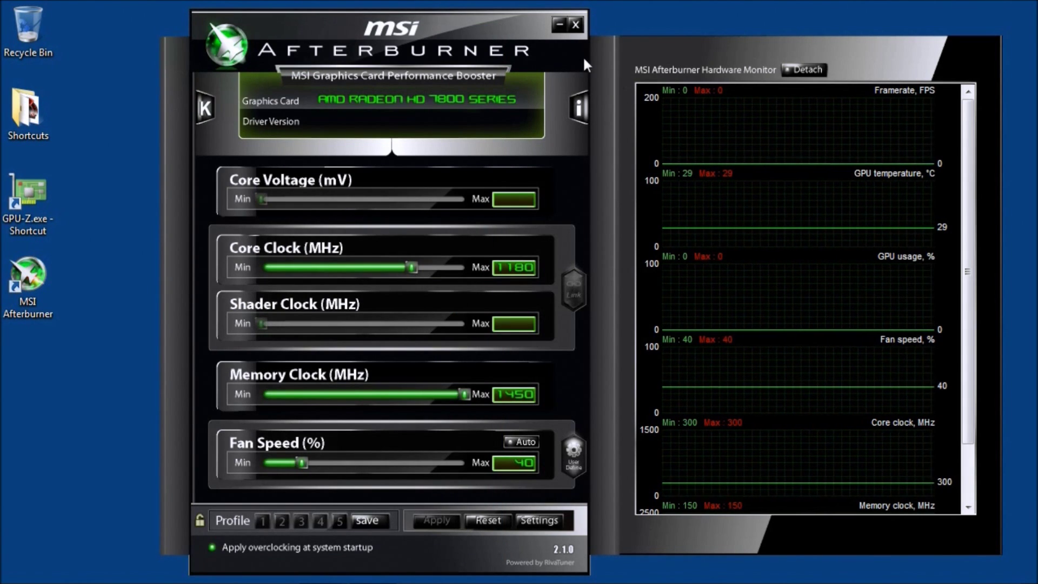
click(576, 27)
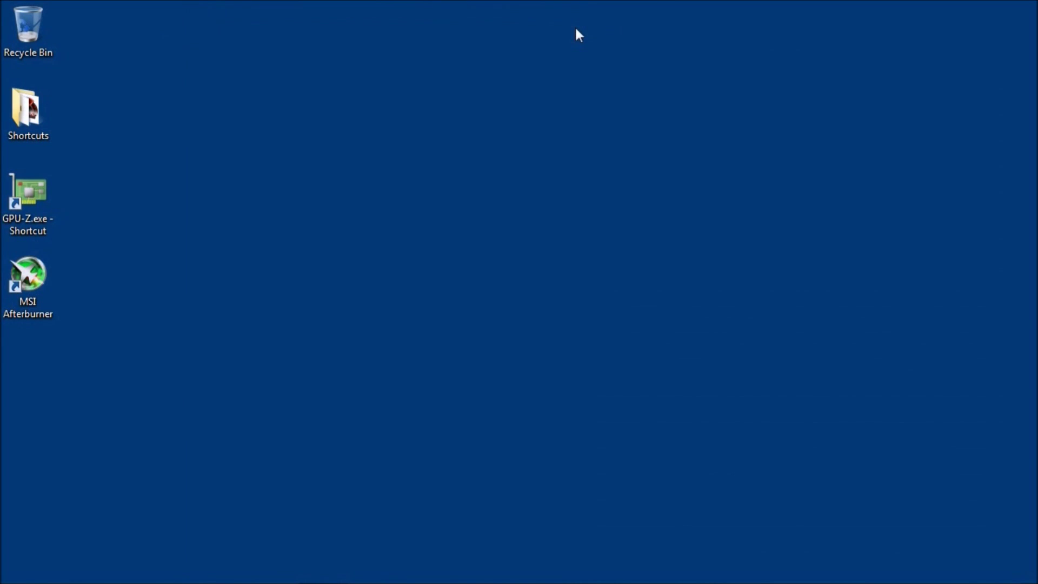